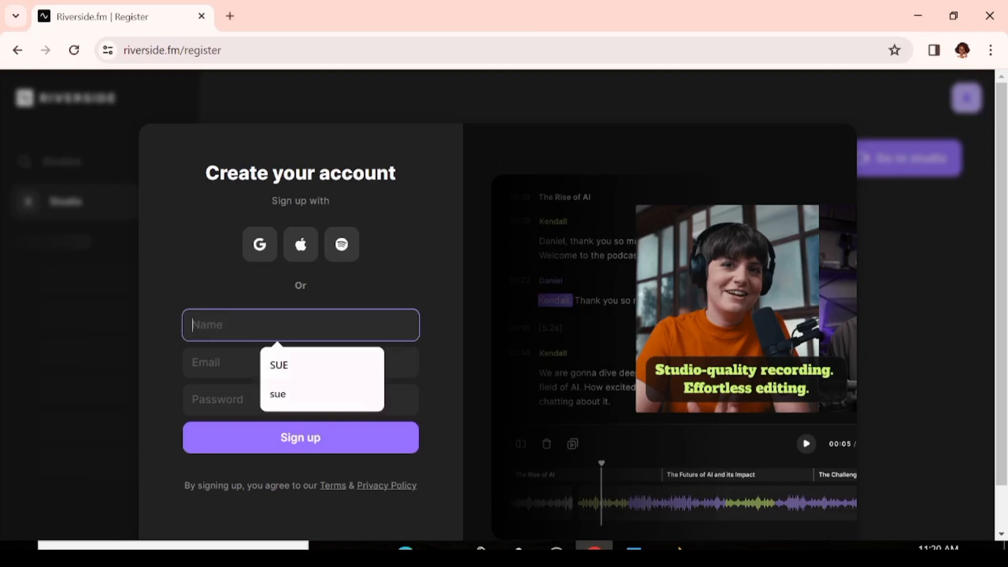
# - Sign up for Riverside with a Google account and start the AI Transcribe tool
pyautogui.click(258, 246)
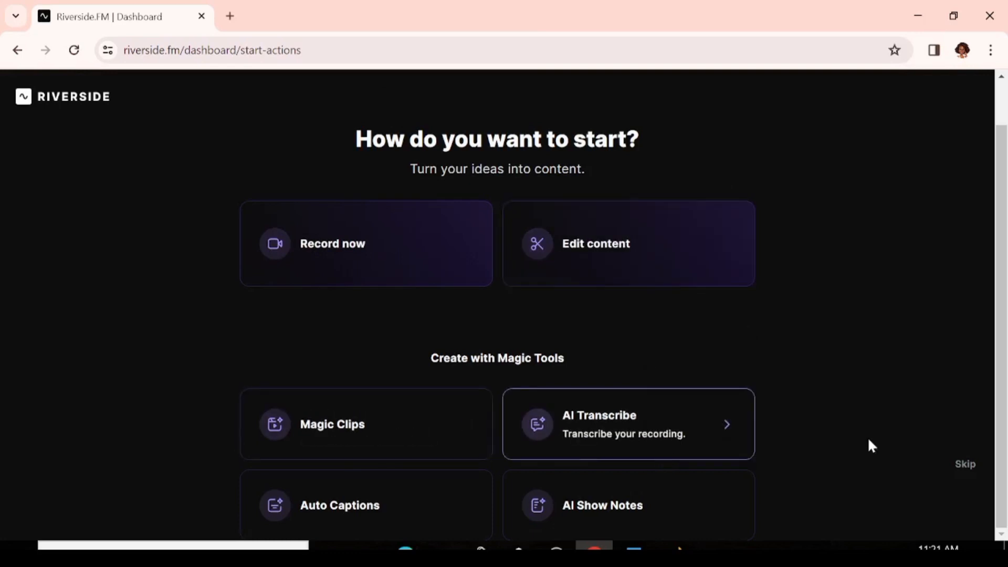
pyautogui.click(613, 427)
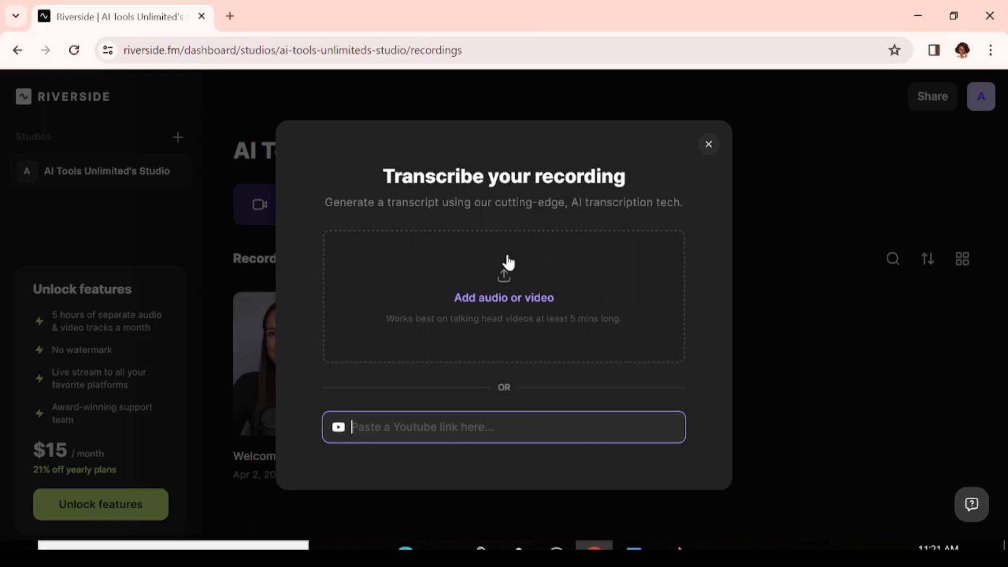
pyautogui.click(506, 300)
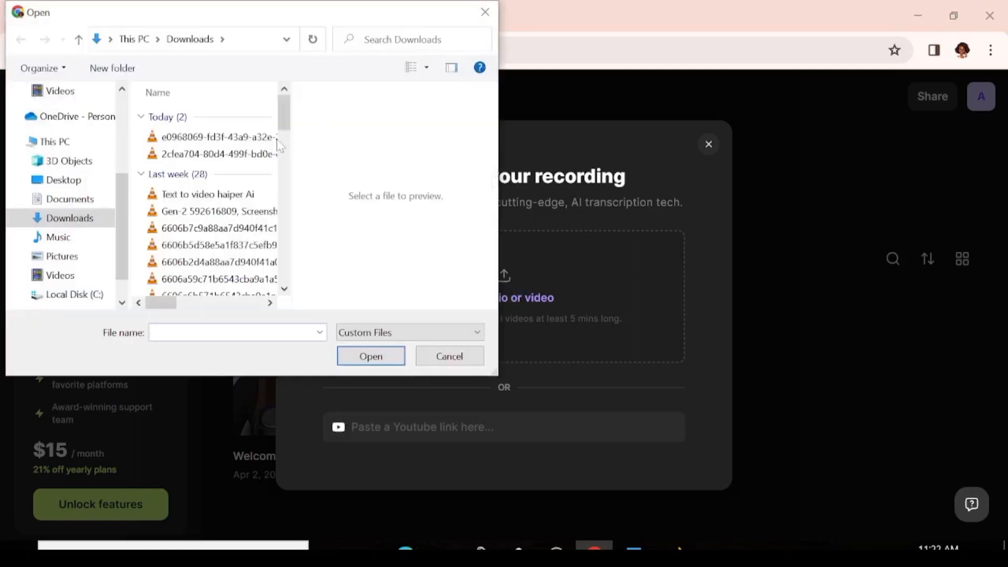
pyautogui.click(255, 137)
pyautogui.click(362, 357)
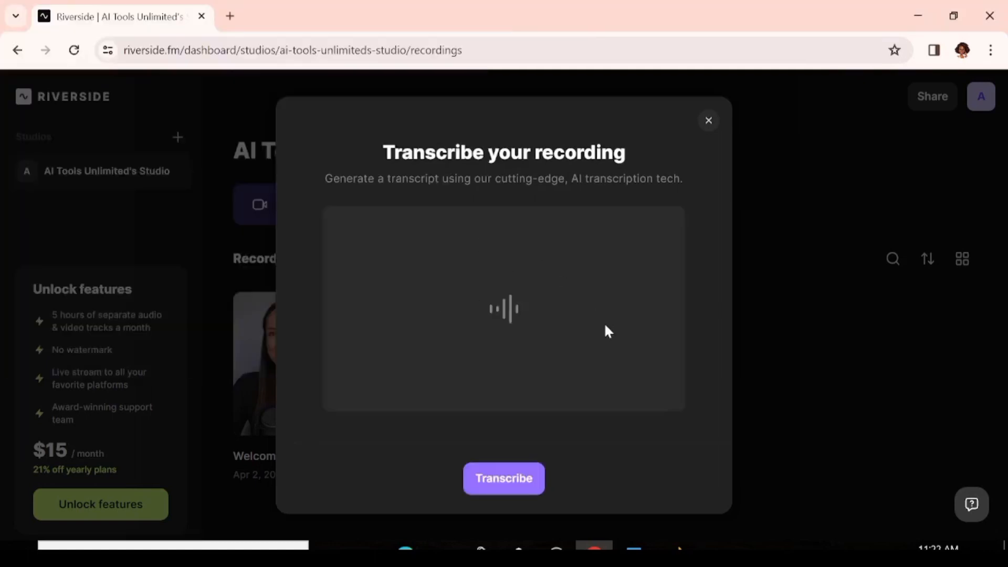
pyautogui.click(511, 486)
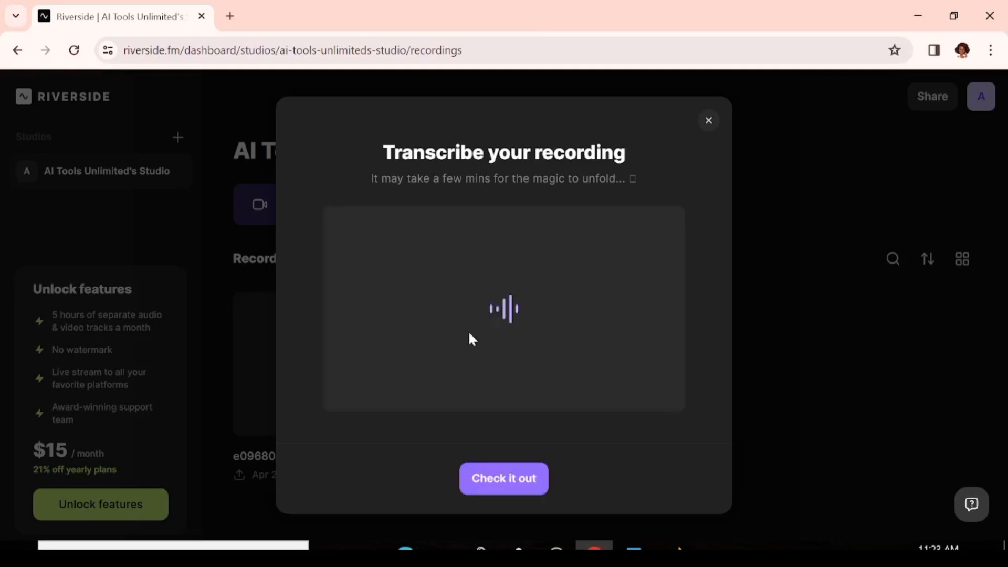
pyautogui.click(501, 484)
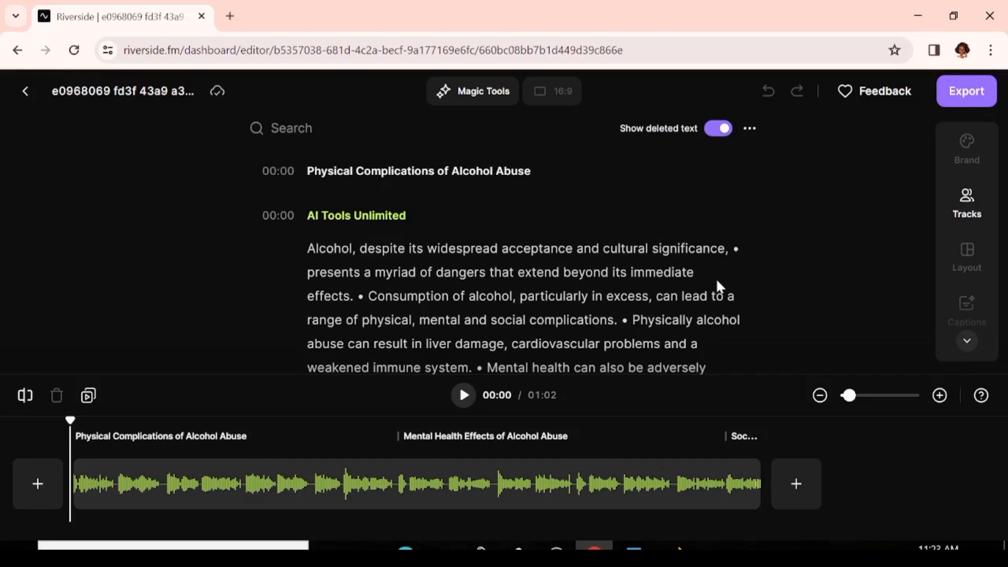
# - Read through the transcript to its last chapter and play the recording from the start
pyautogui.scroll(-10, 596, 295)
pyautogui.scroll(-3, 596, 292)
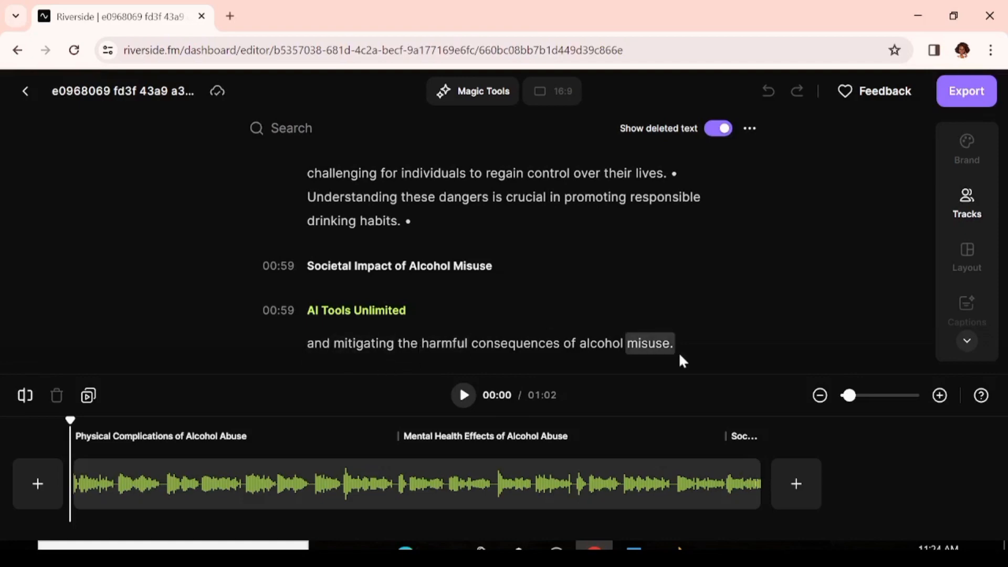
pyautogui.scroll(10, 639, 323)
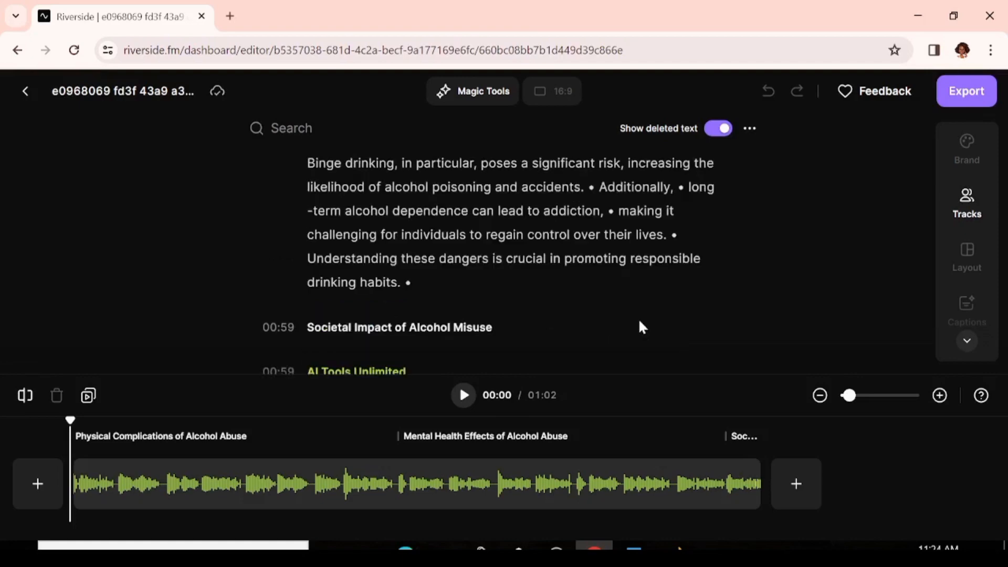
pyautogui.scroll(2, 643, 326)
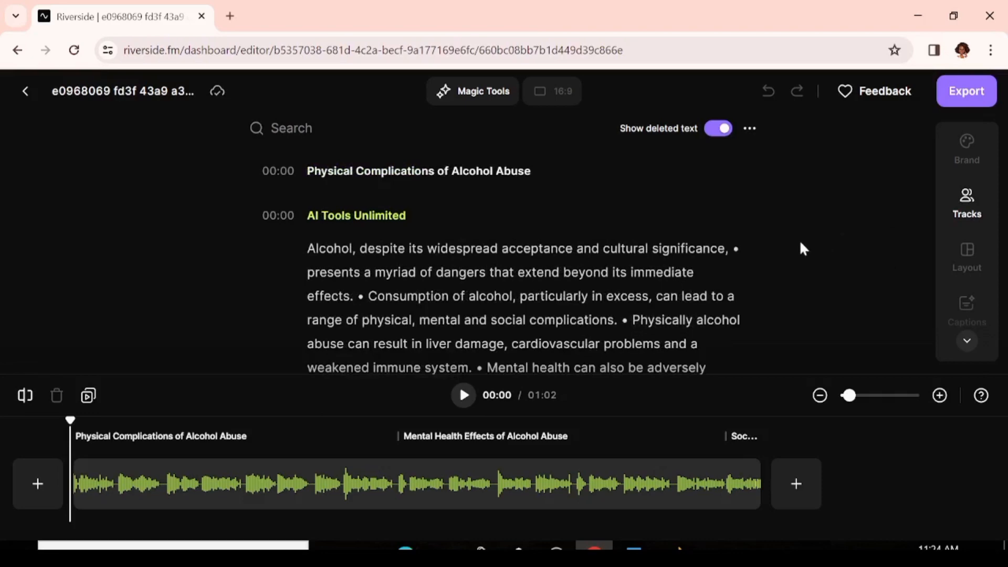
pyautogui.click(465, 397)
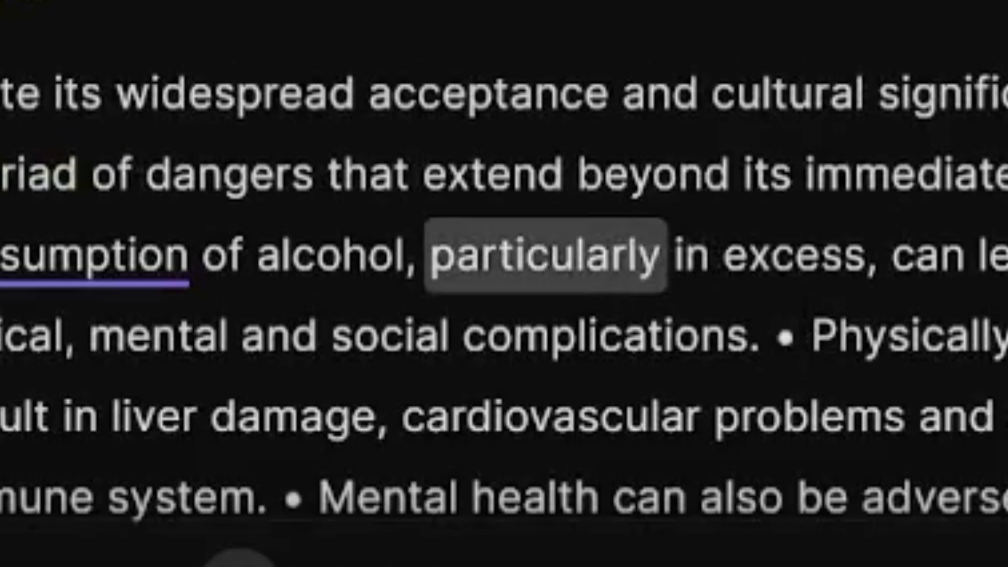
# - Correct the transcript word before "in excess" by retyping it as "particularly"
pyautogui.click(546, 256)
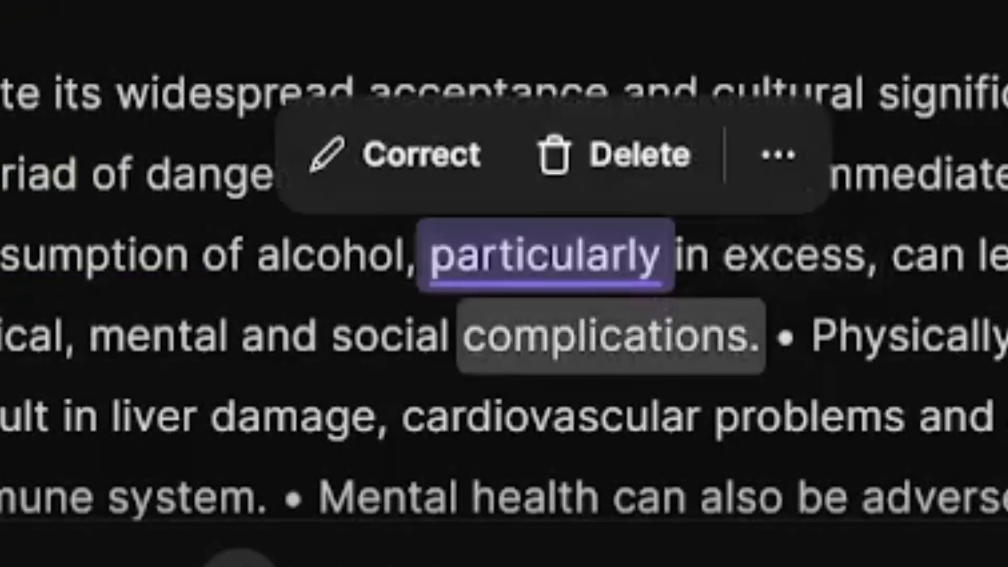
pyautogui.click(419, 157)
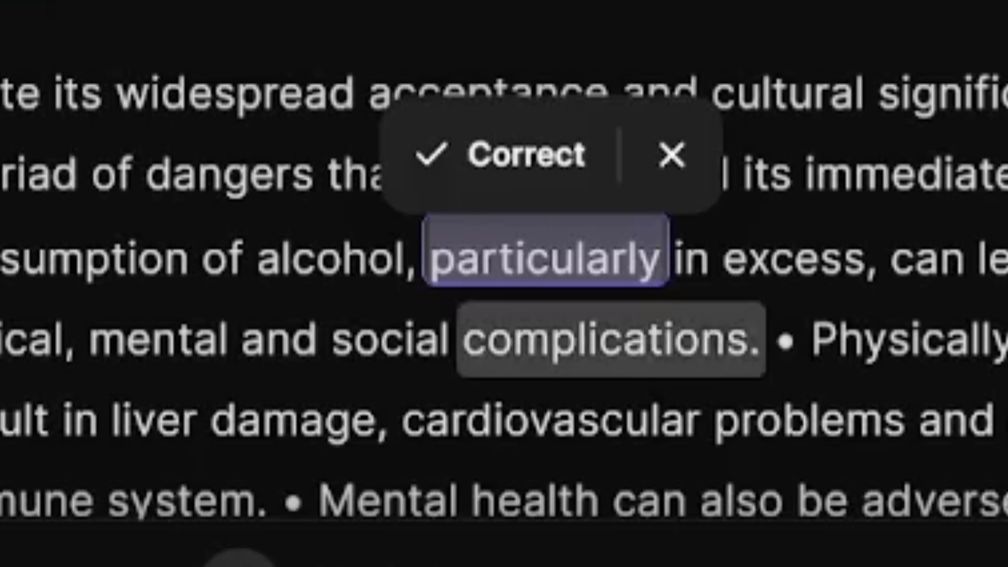
pyautogui.press('BackSpace')
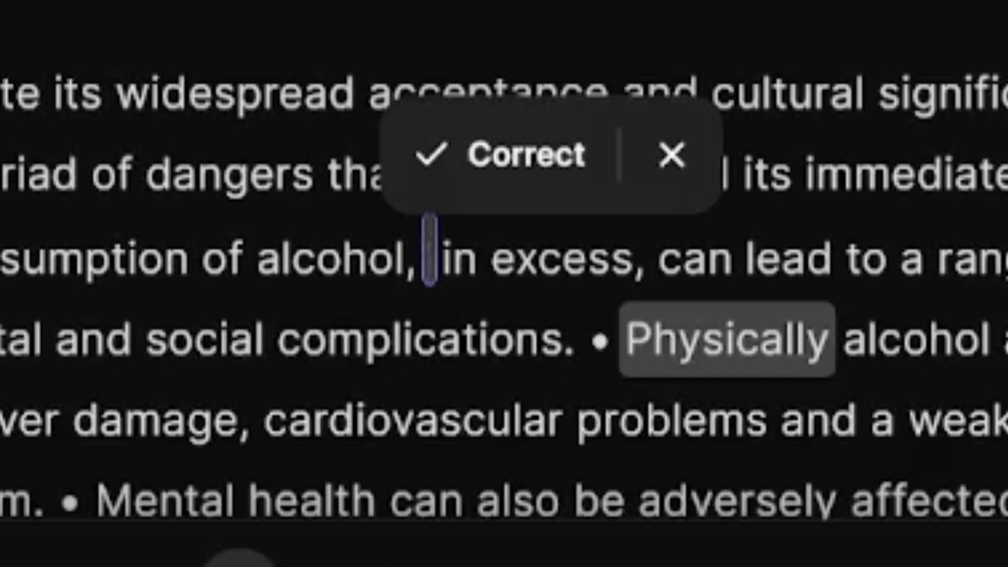
pyautogui.write('par')
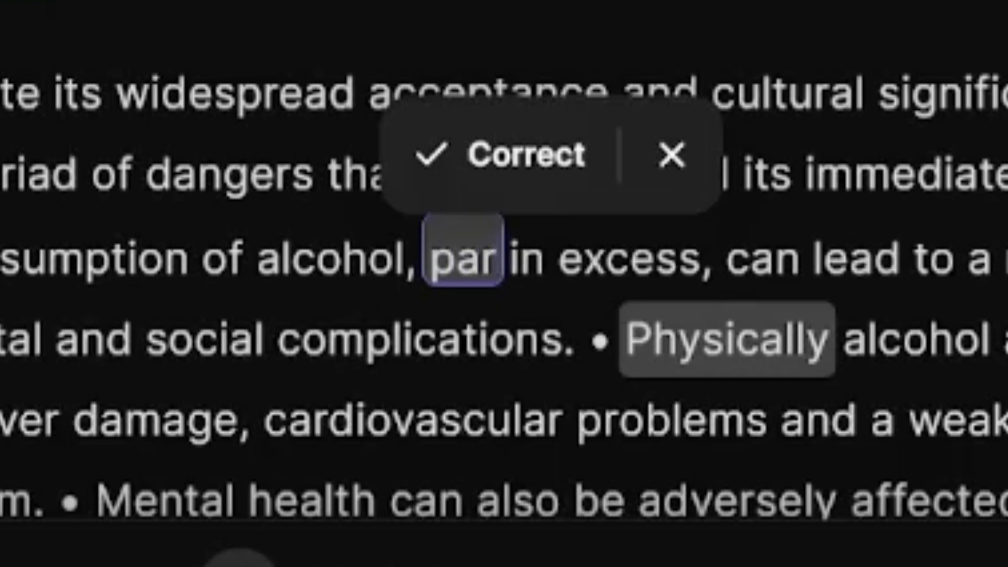
pyautogui.write('ti')
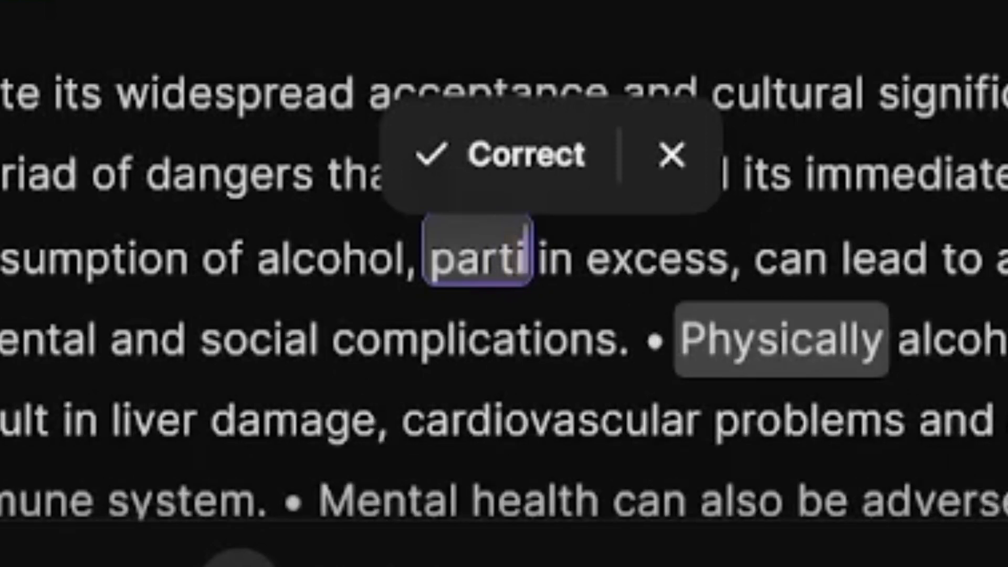
pyautogui.write('cularly')
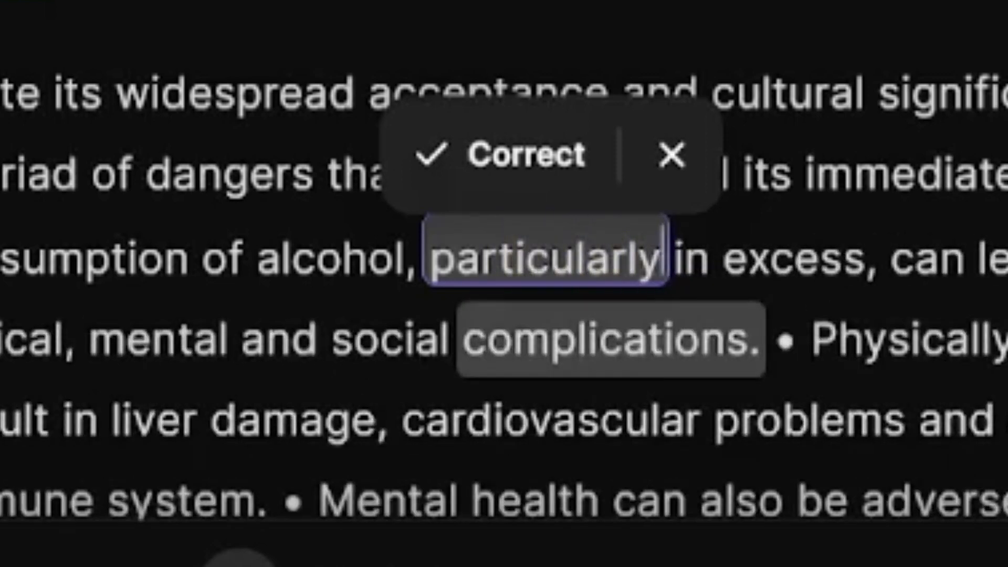
pyautogui.click(459, 126)
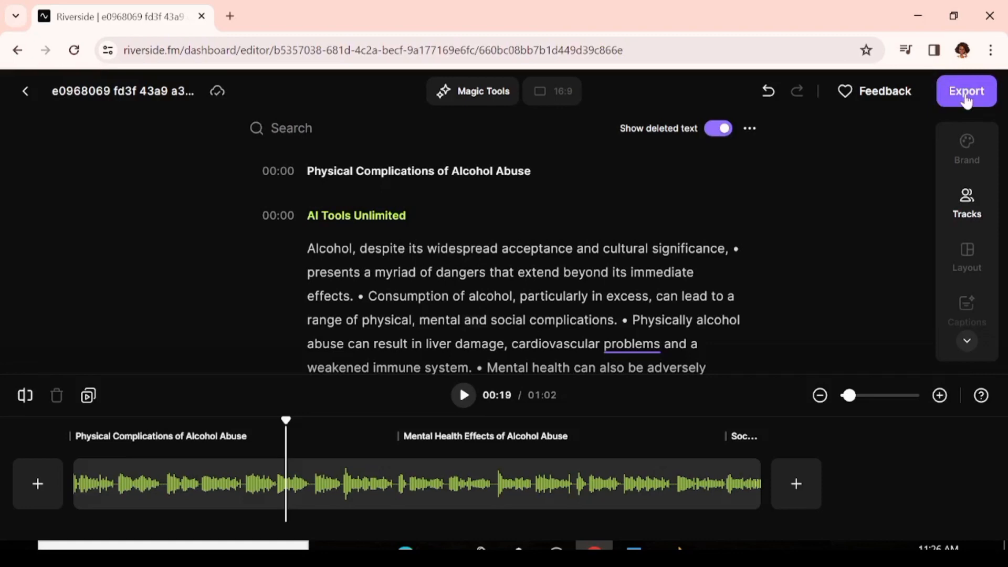
# - Review the audio export options for the recording, including quality, level normalization and noise removal
pyautogui.click(966, 99)
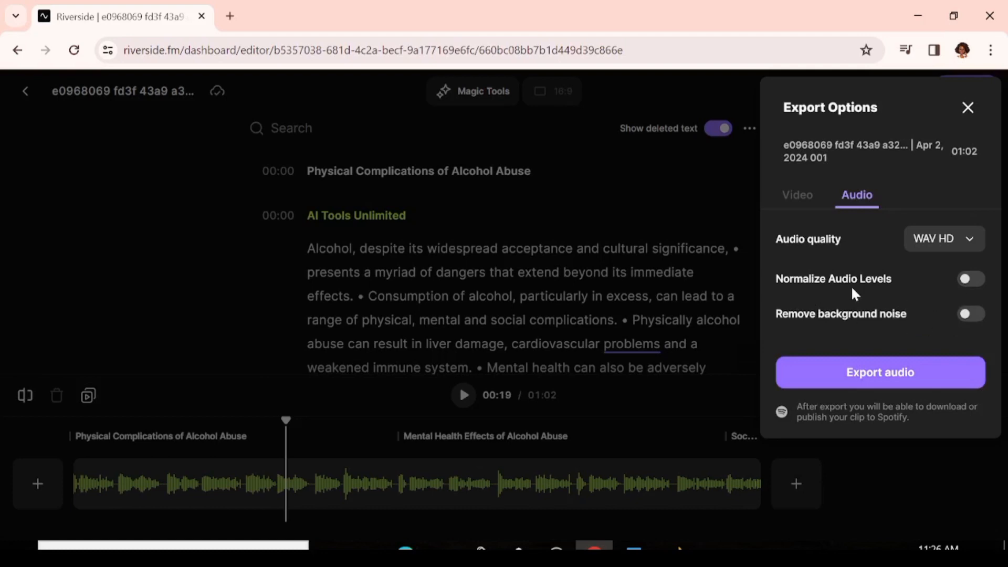
pyautogui.click(966, 109)
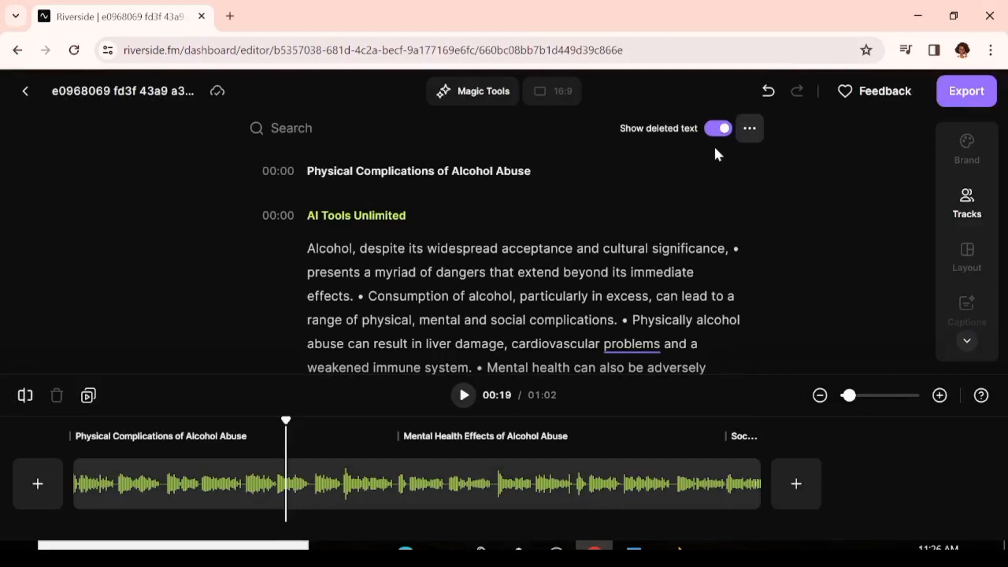
# - Try to copy the whole transcript from the transcript options
pyautogui.click(751, 134)
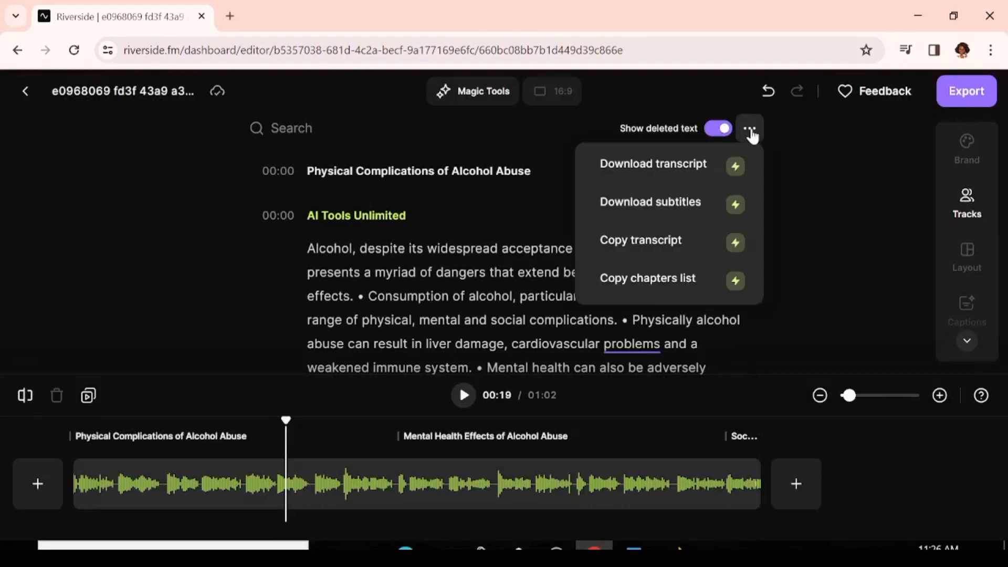
pyautogui.click(846, 150)
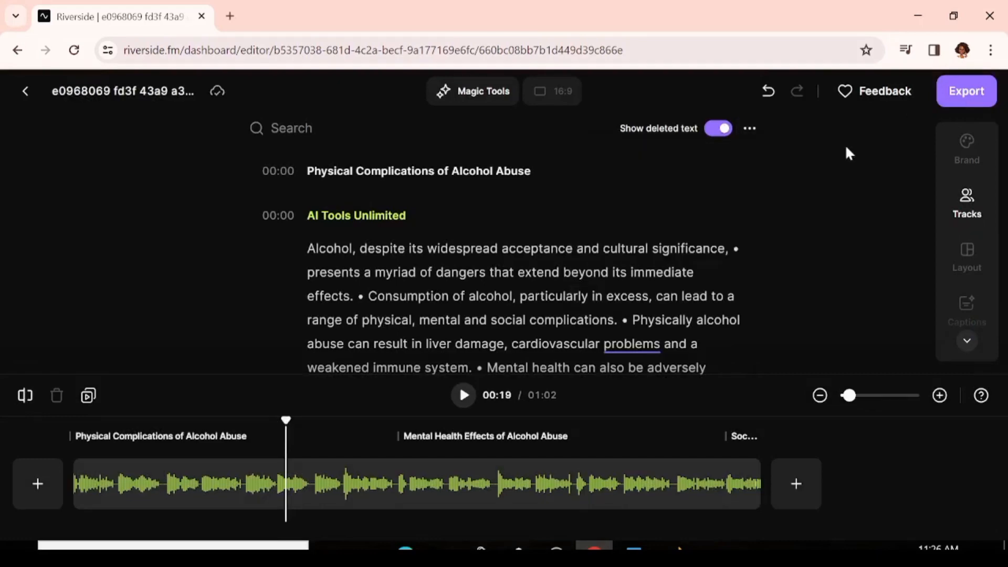
pyautogui.click(750, 129)
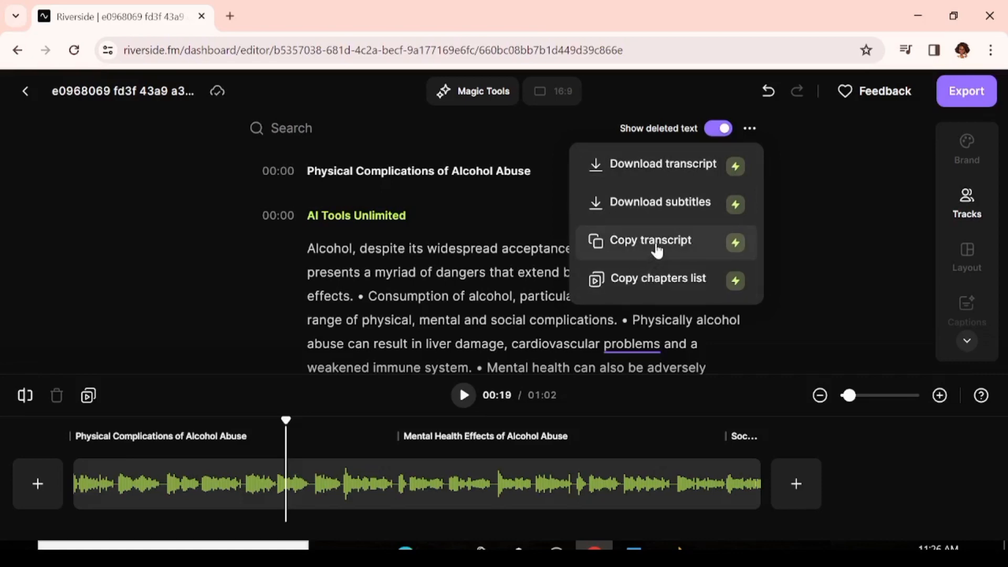
pyautogui.click(656, 247)
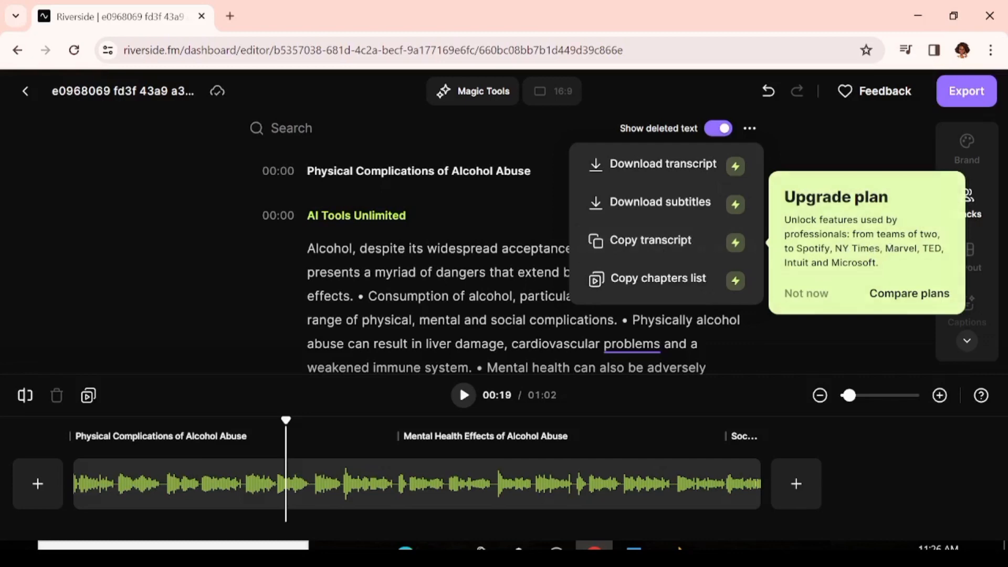
# - Copy the "Physical Complications of Alcohol Abuse" chapter and paste it as text only into the blank Word document
pyautogui.click(727, 171)
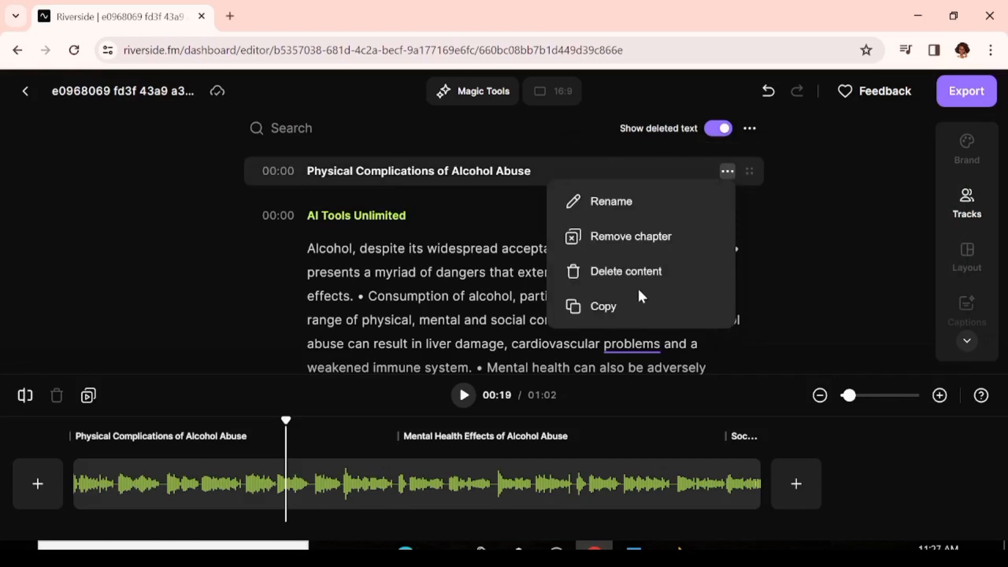
pyautogui.click(613, 306)
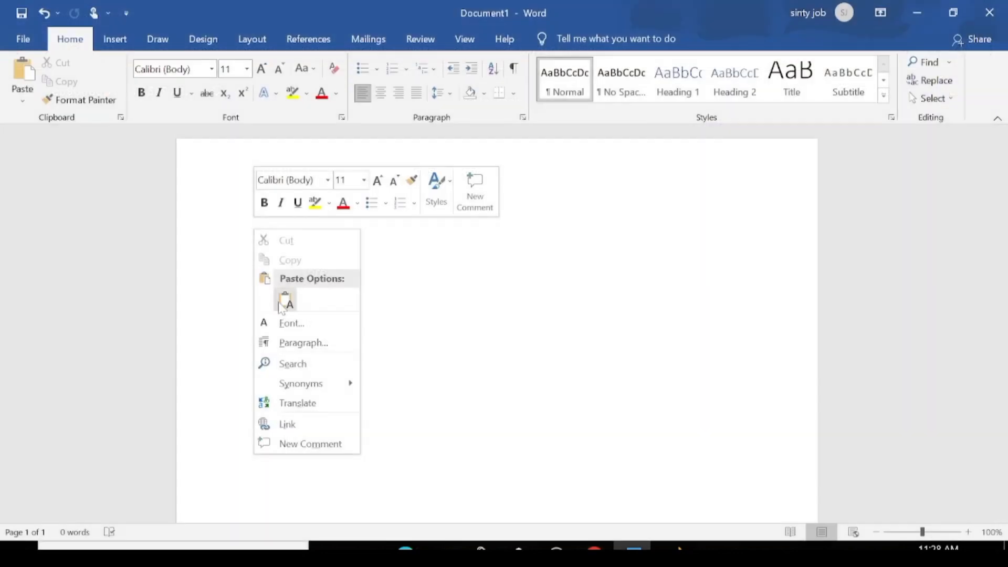
pyautogui.click(285, 302)
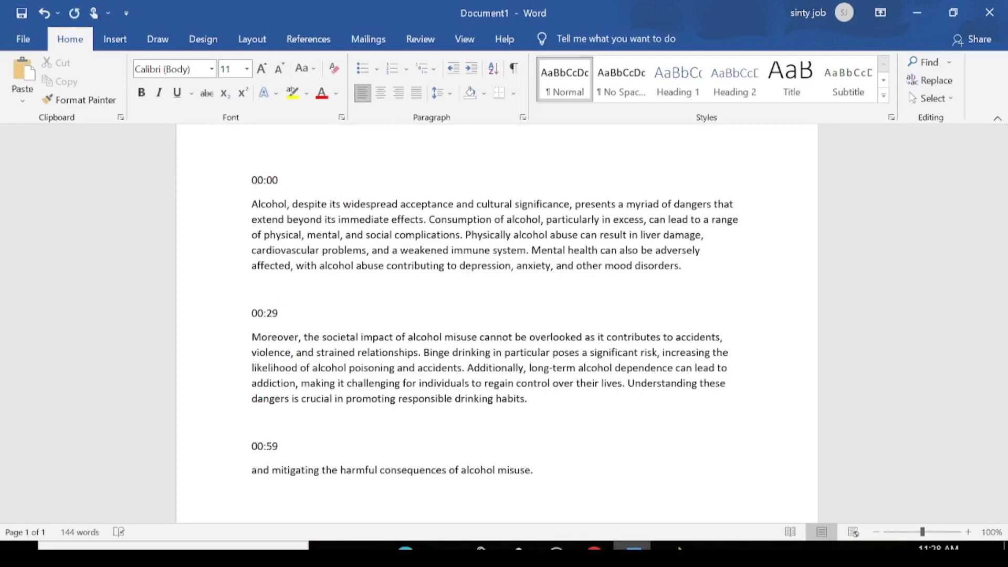
# - Return to Riverside in the browser and check the transcript from the first chapter to the last
pyautogui.click(594, 546)
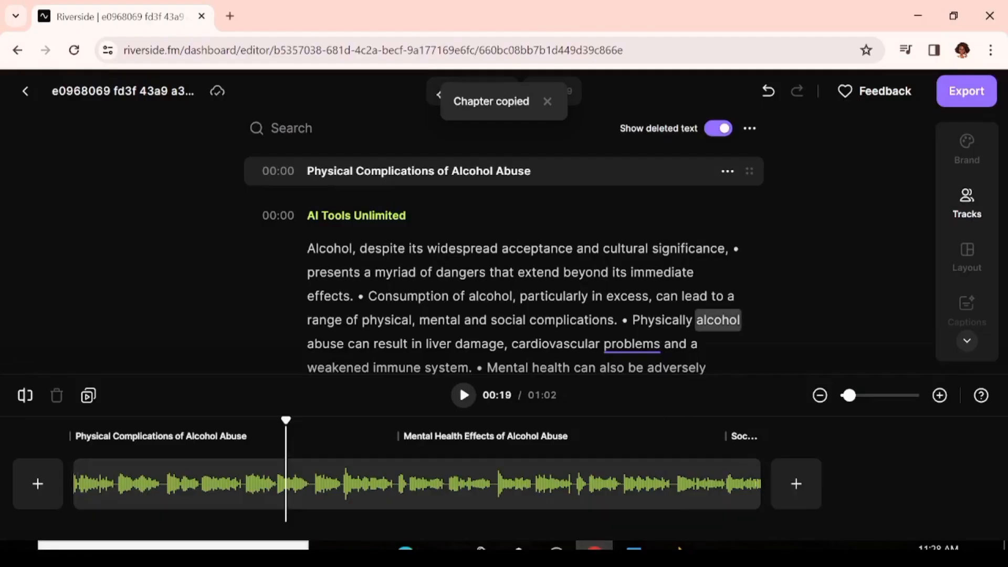
pyautogui.scroll(-10, 503, 265)
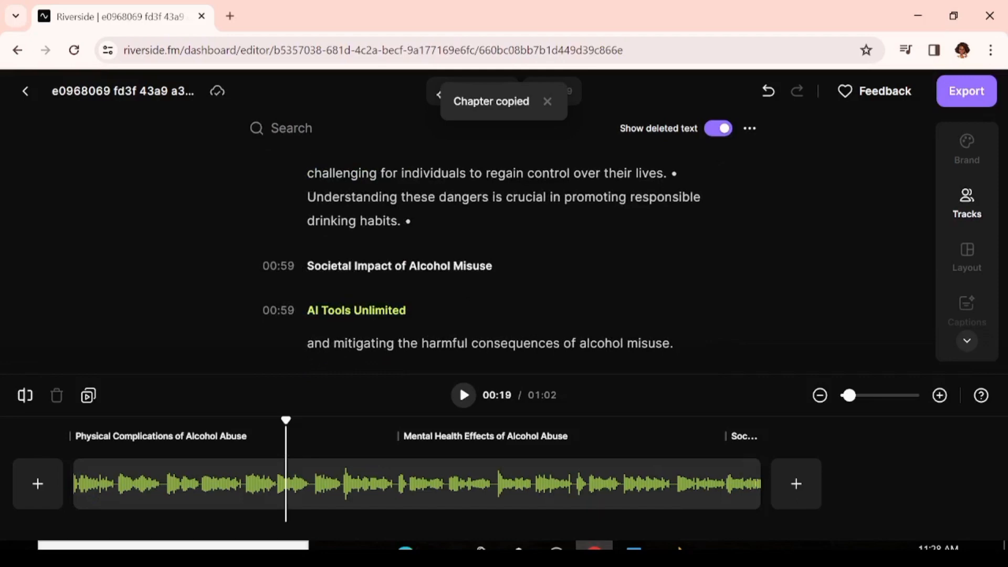
pyautogui.scroll(10, 701, 321)
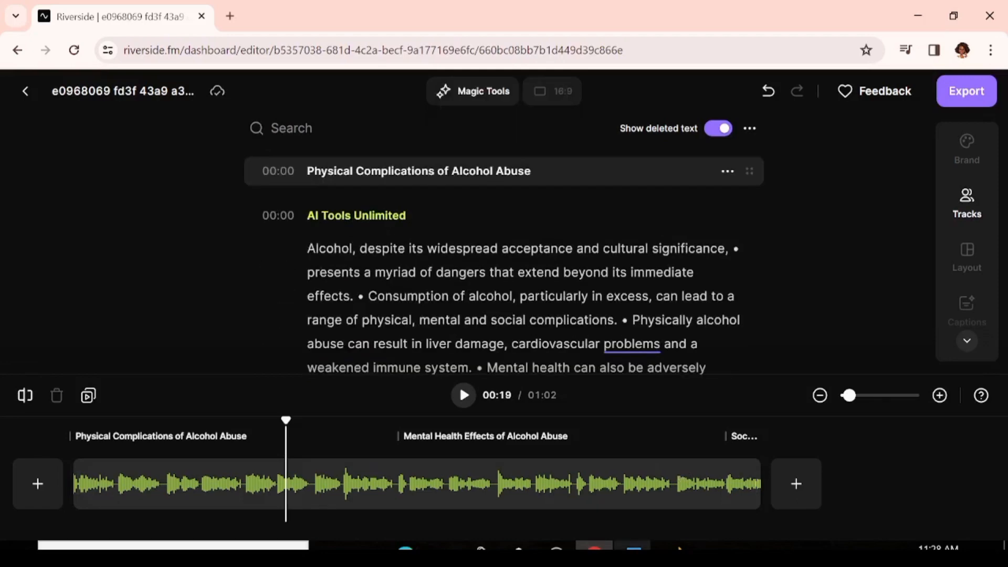
pyautogui.moveTo(633, 548)
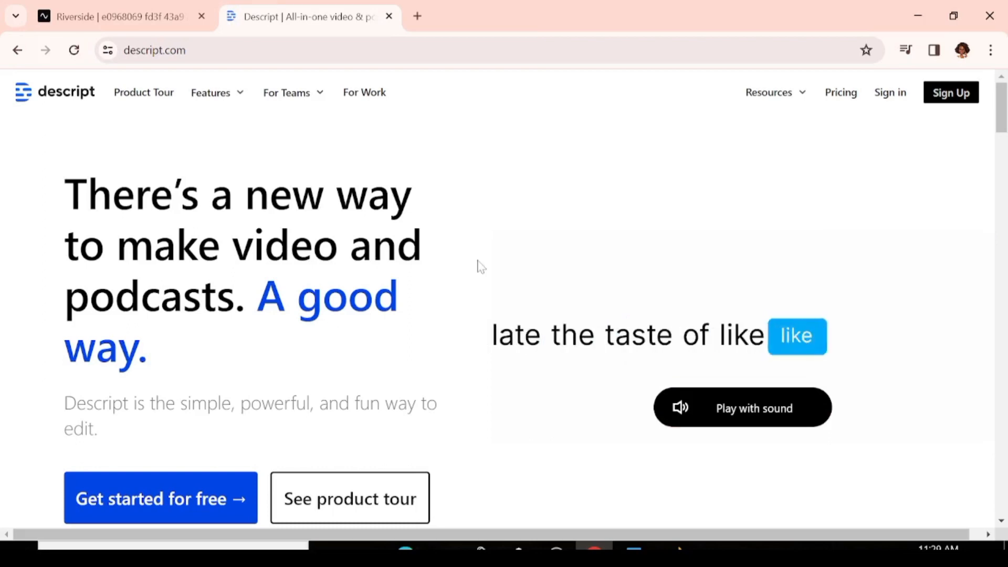
# - Look over the workflow features on the Descript homepage, including Transcription, and get started for free
pyautogui.scroll(-5, 290, 240)
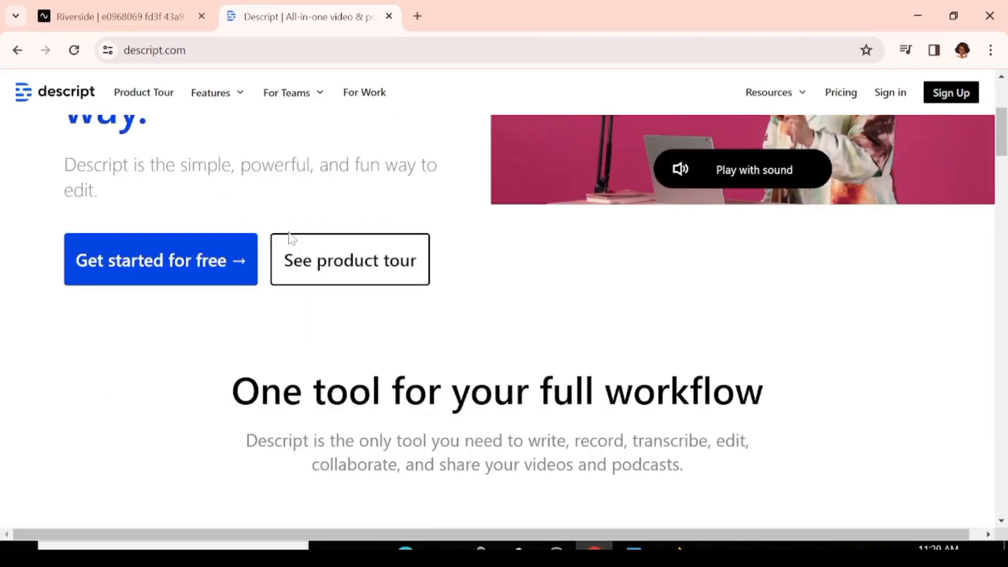
pyautogui.scroll(-5, 292, 239)
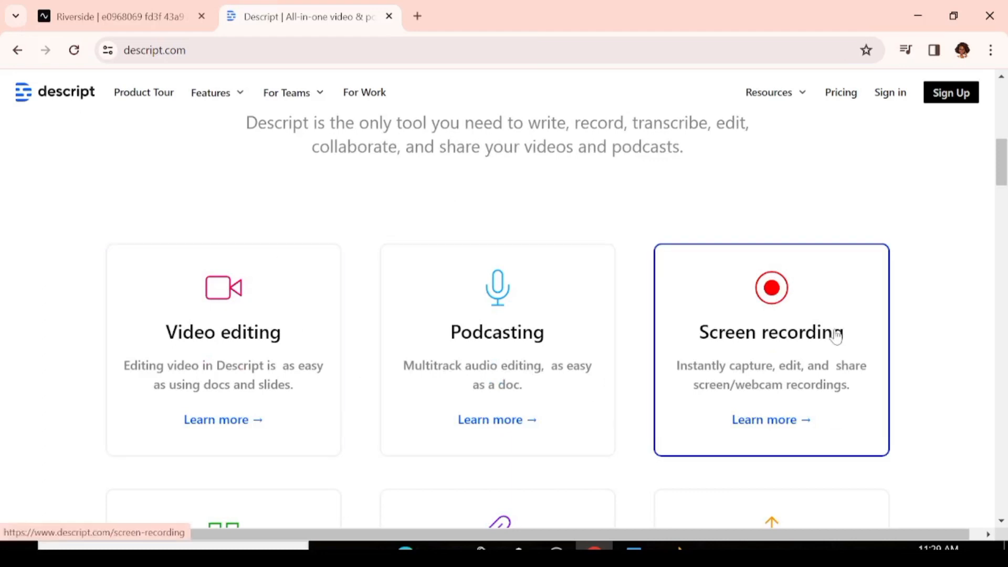
pyautogui.scroll(-5, 729, 407)
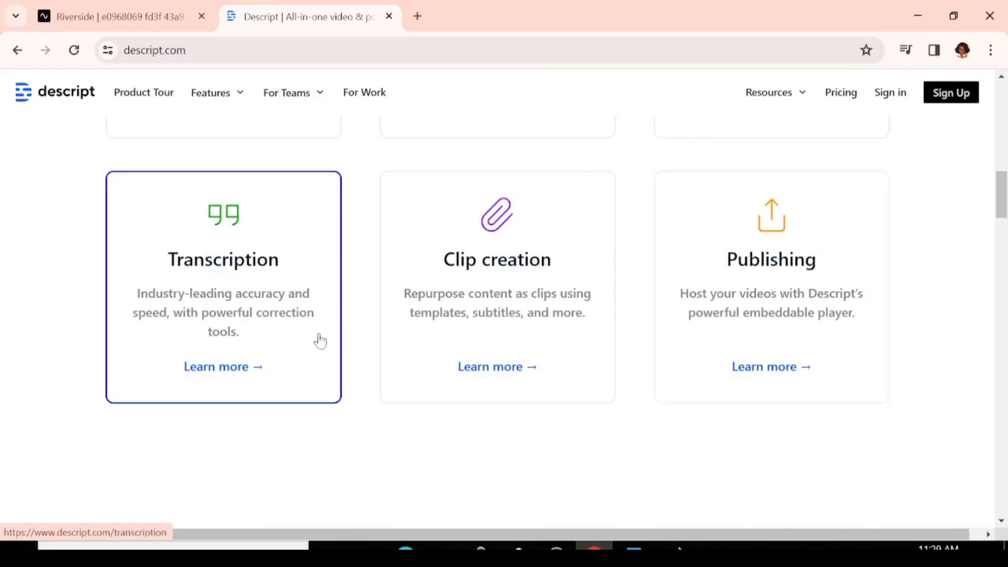
pyautogui.scroll(10, 319, 341)
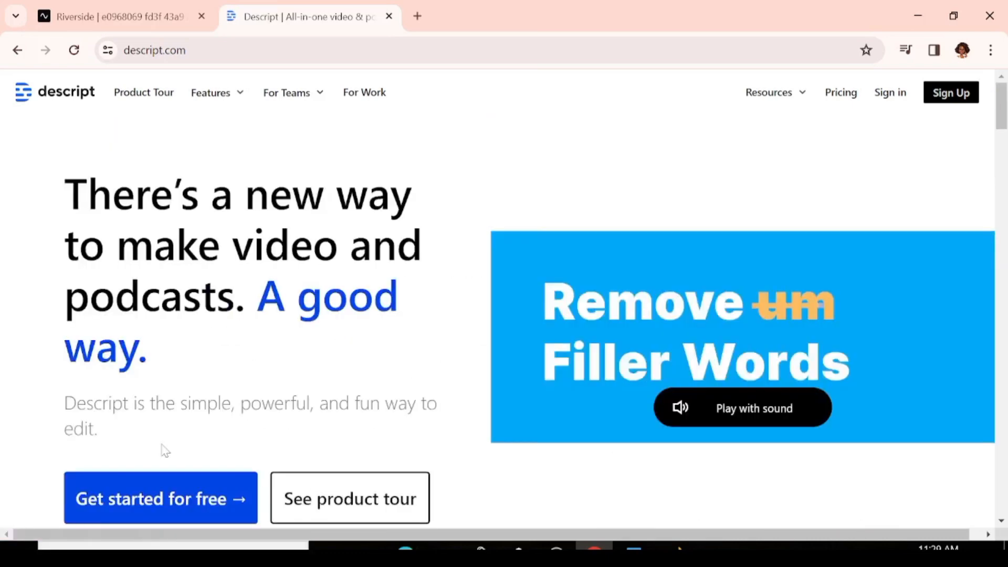
pyautogui.click(177, 498)
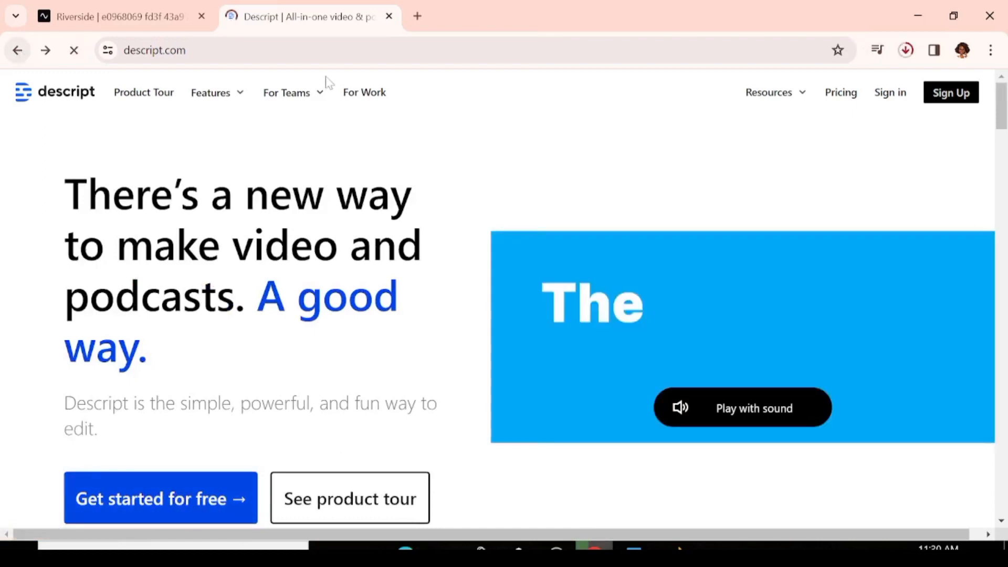
# - Sign up for Descript and compare the Free, Creator, Pro and Enterprise plans
pyautogui.click(959, 95)
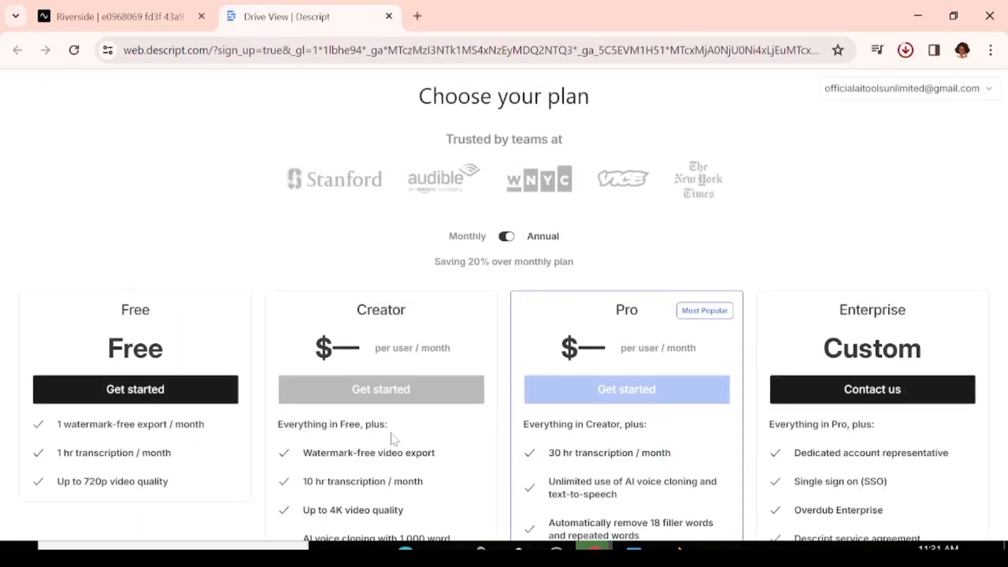
pyautogui.scroll(-2, 394, 438)
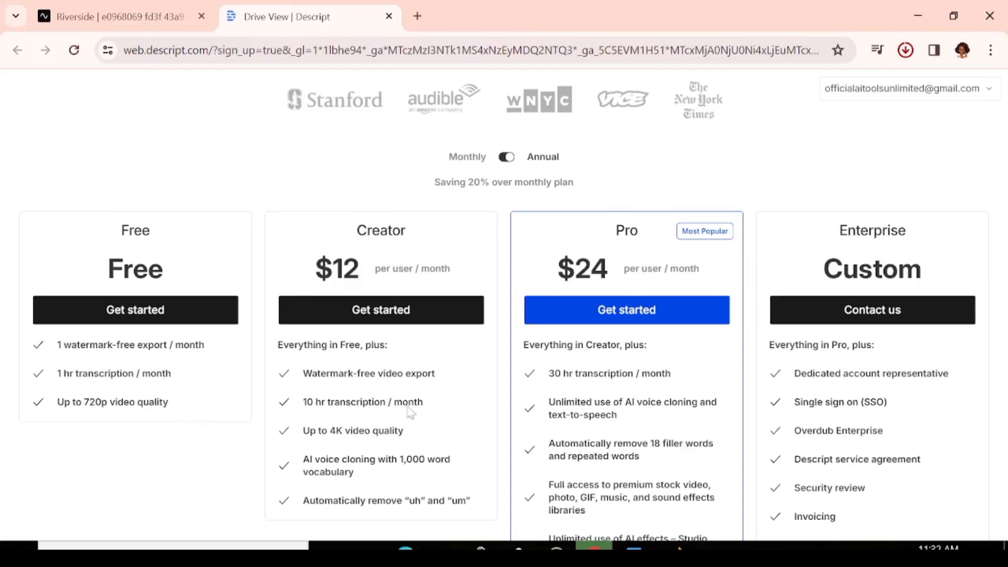
pyautogui.scroll(-1, 411, 412)
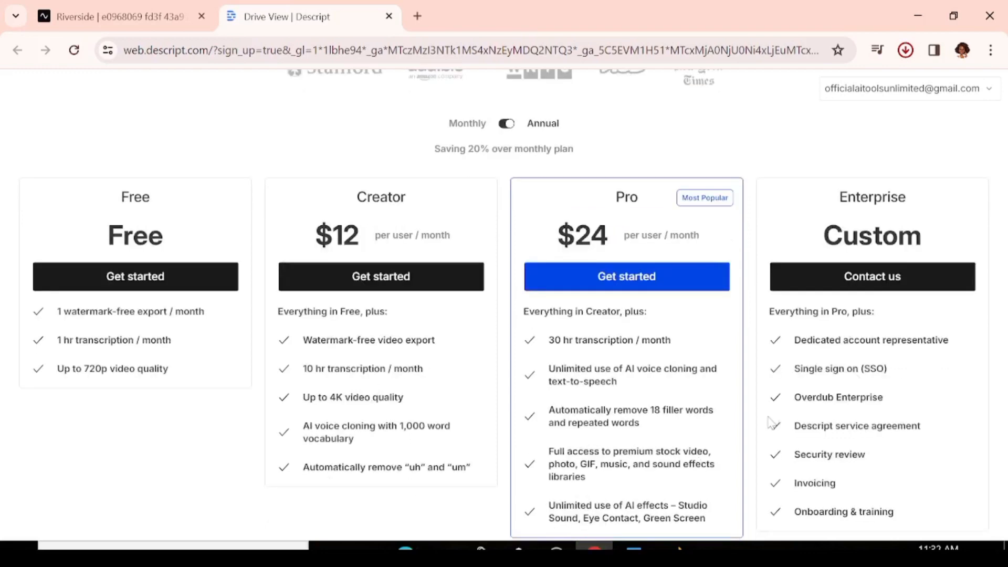
pyautogui.scroll(3, 767, 420)
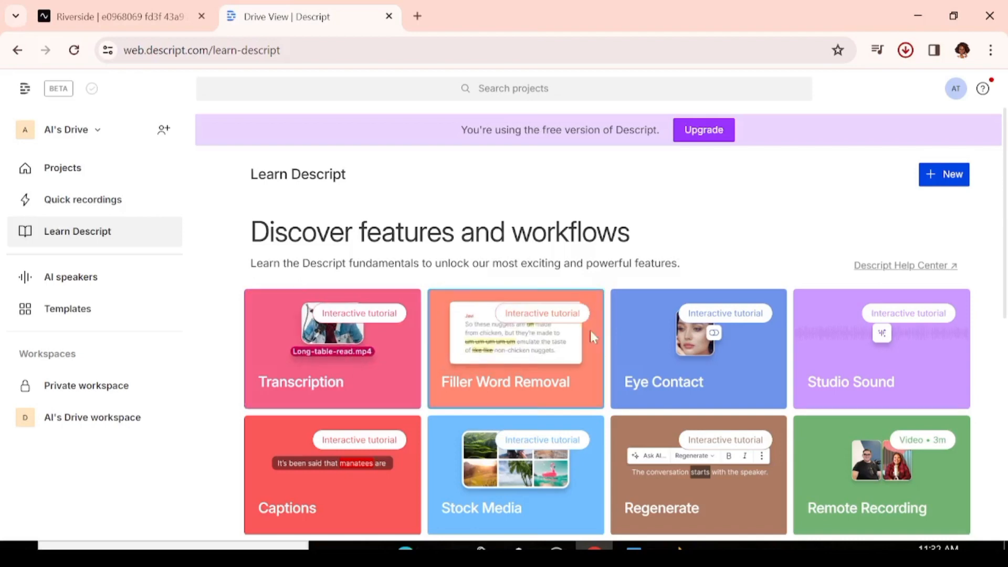
# - Look over the Learn Descript page, create a new audio project and title it SUE
pyautogui.scroll(-3, 765, 244)
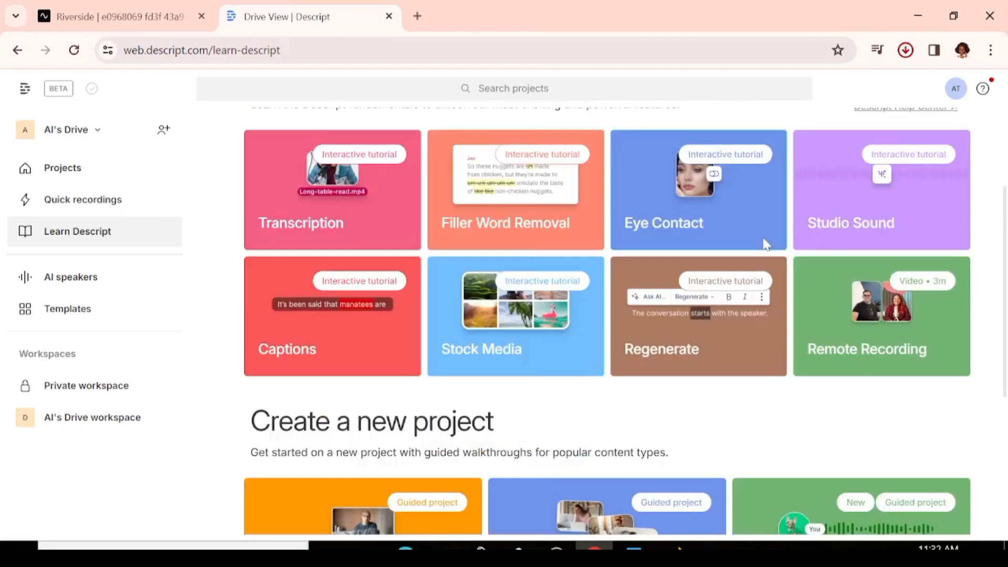
pyautogui.scroll(3, 766, 244)
pyautogui.click(952, 178)
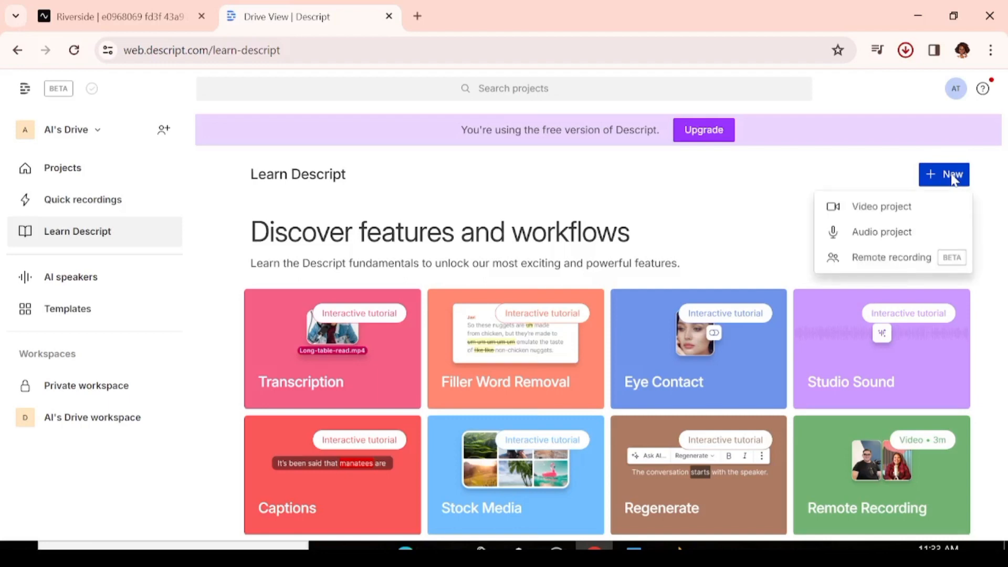
pyautogui.click(913, 237)
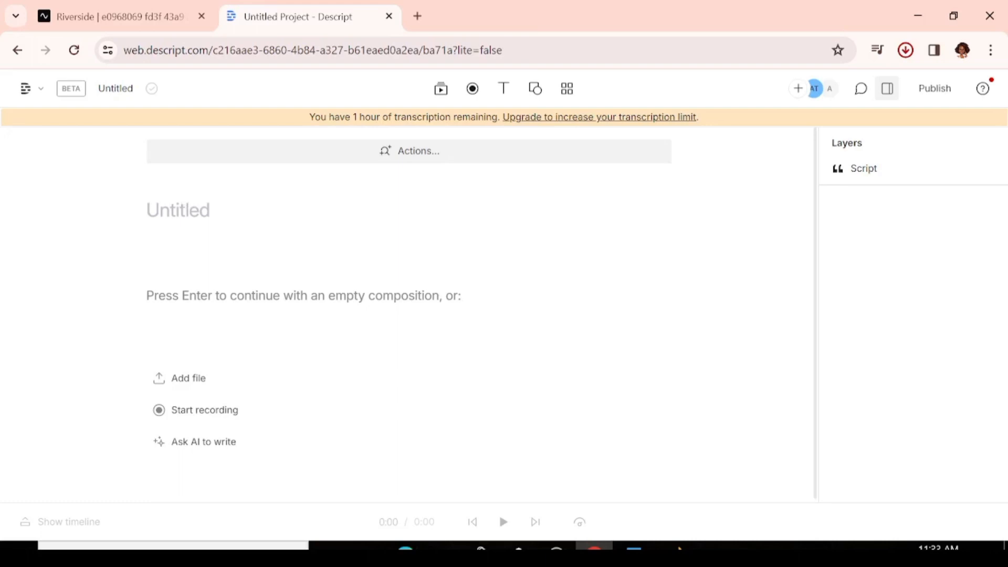
pyautogui.write('SUE')
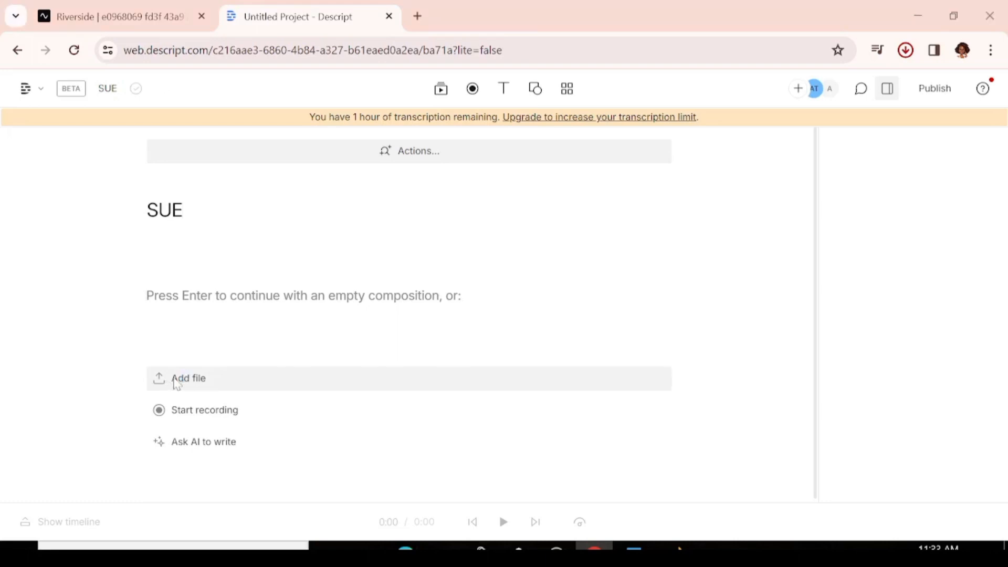
# - Add the audio recording whose name starts with e0968069 from the Downloads folder to the project
pyautogui.click(177, 382)
pyautogui.click(218, 139)
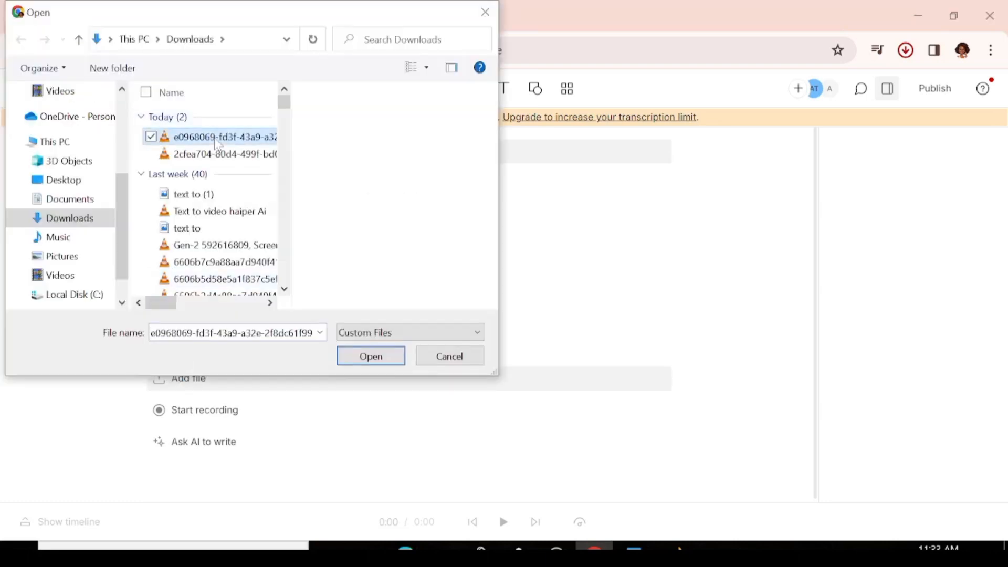
pyautogui.click(371, 356)
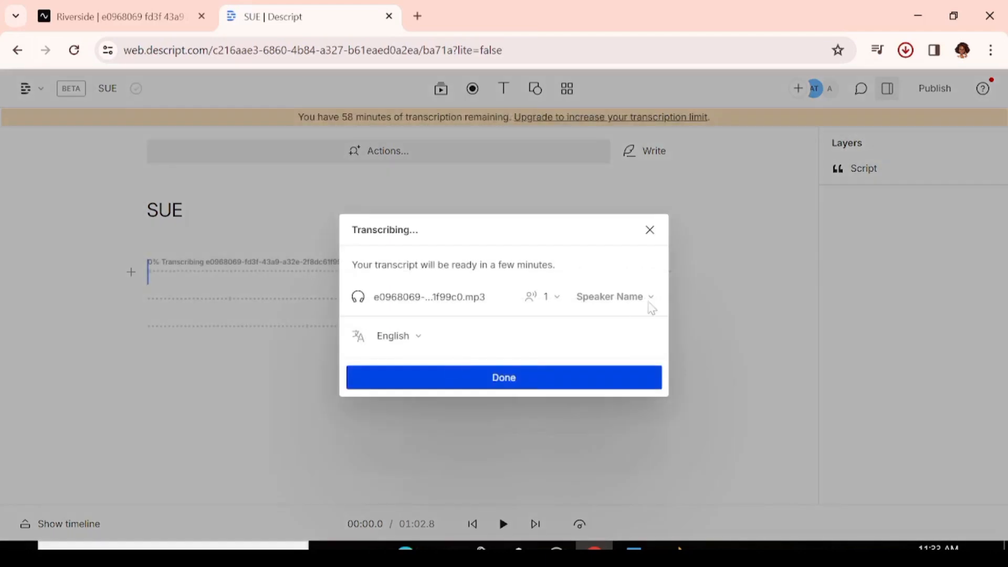
# - Check the speaker name and language options, keep English, and finish the transcription setup without naming a speaker
pyautogui.click(651, 298)
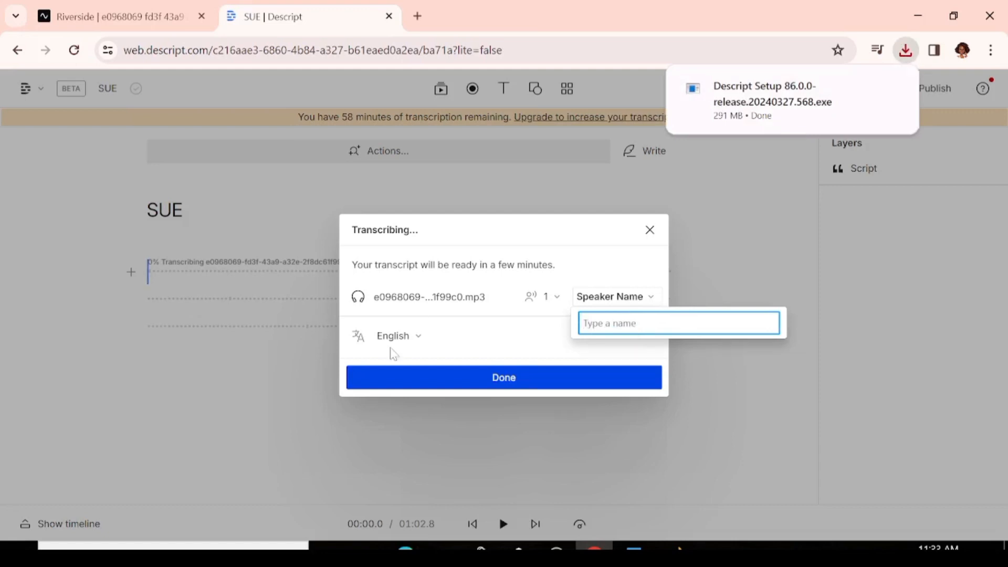
pyautogui.click(416, 339)
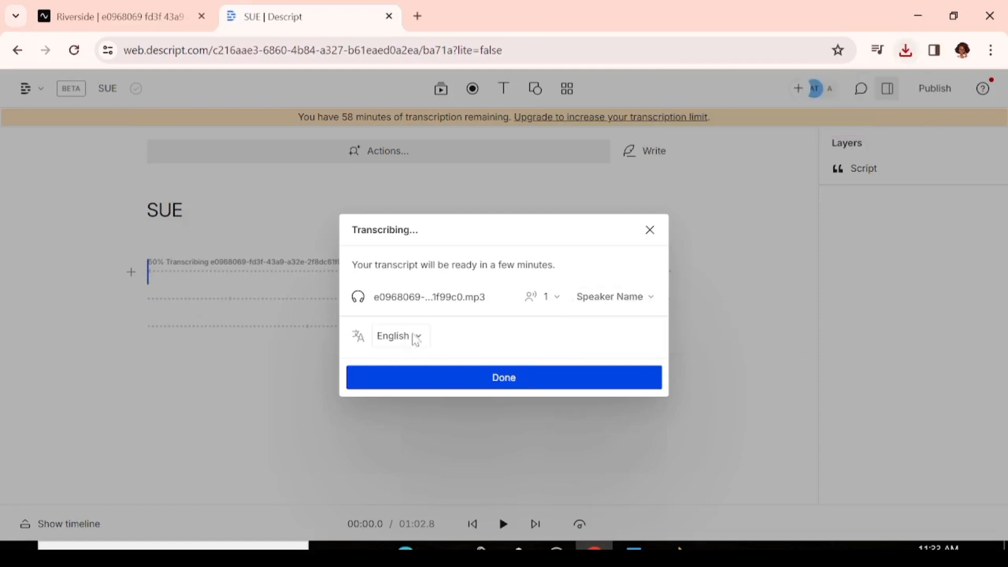
pyautogui.click(420, 340)
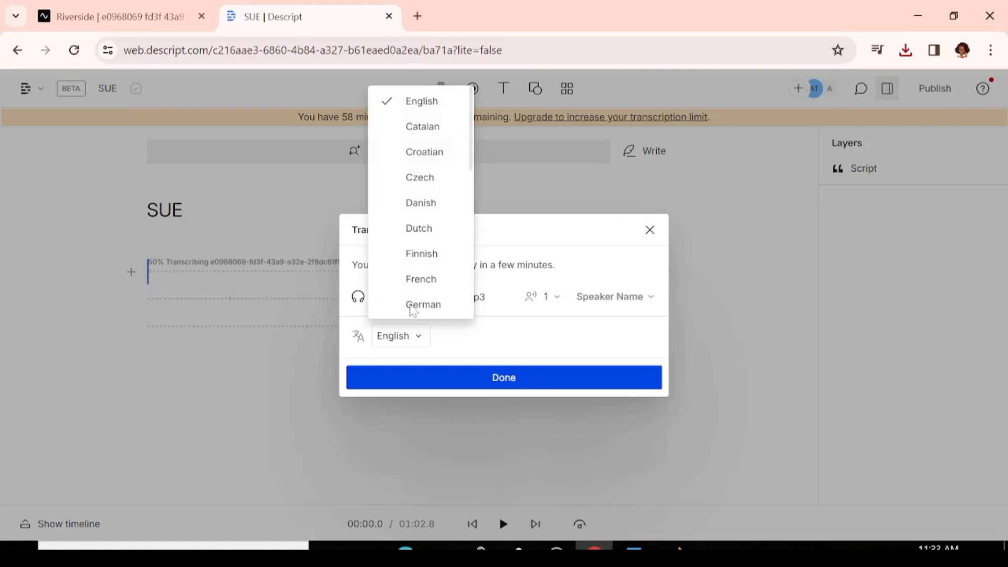
pyautogui.scroll(-1, 423, 229)
pyautogui.scroll(-4, 423, 220)
pyautogui.scroll(-3, 420, 200)
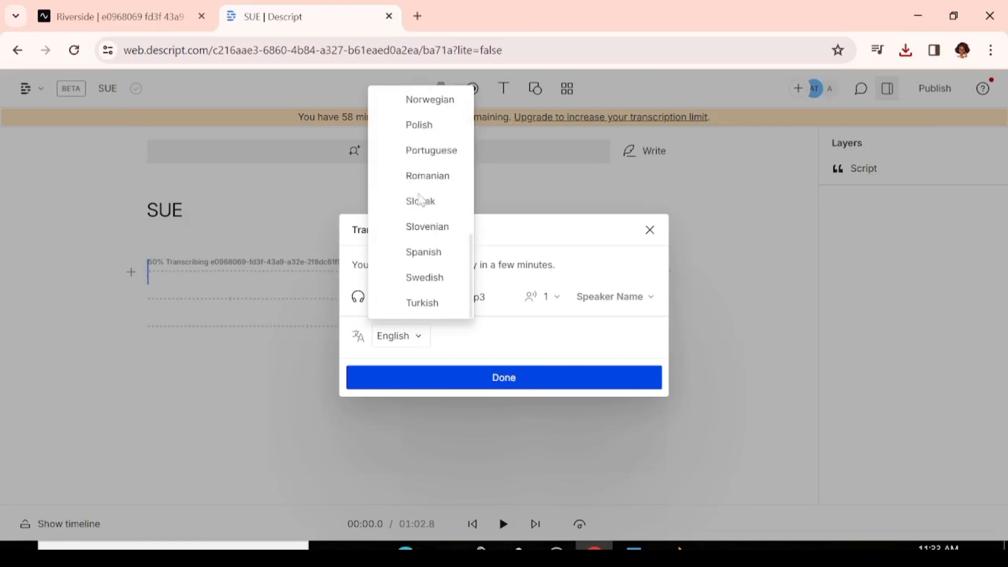
pyautogui.scroll(8, 421, 200)
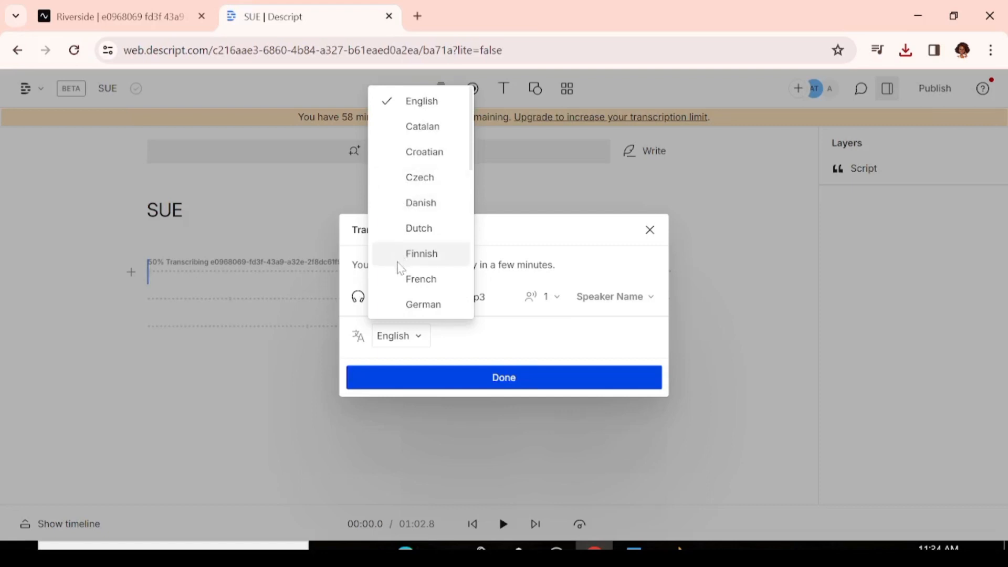
pyautogui.click(501, 445)
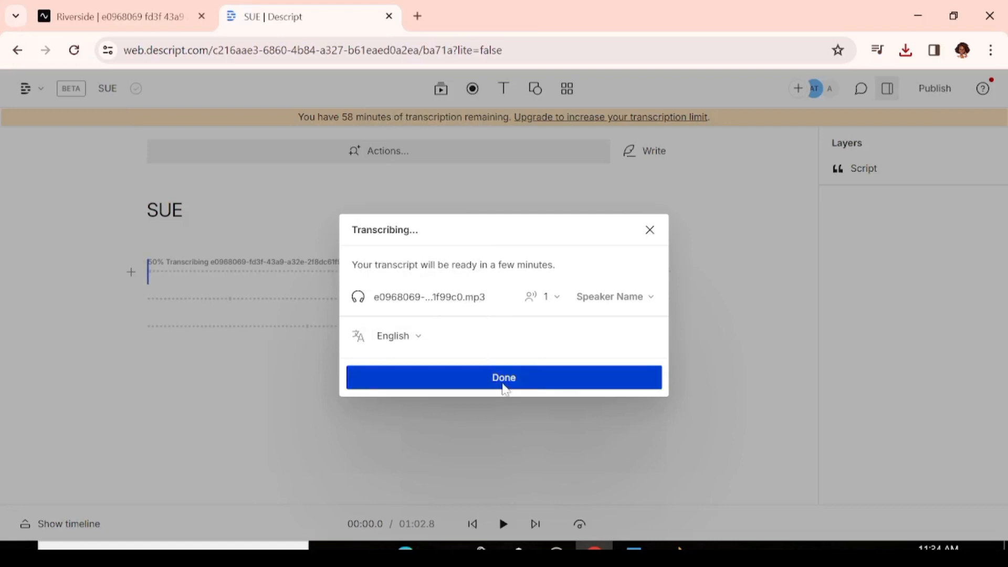
pyautogui.click(505, 382)
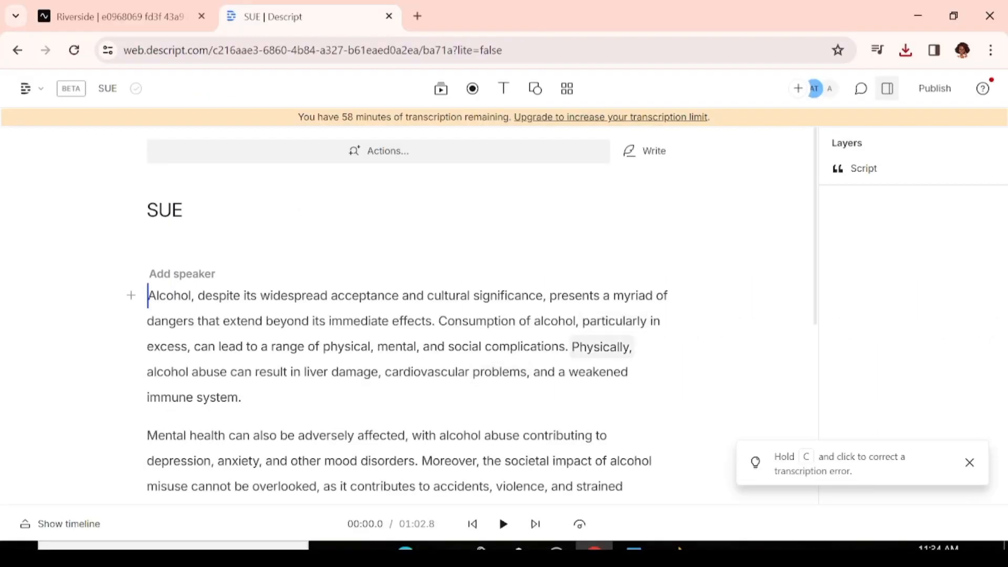
# - Read through the transcript from beginning to end and play the start of the recording
pyautogui.scroll(-5, 406, 315)
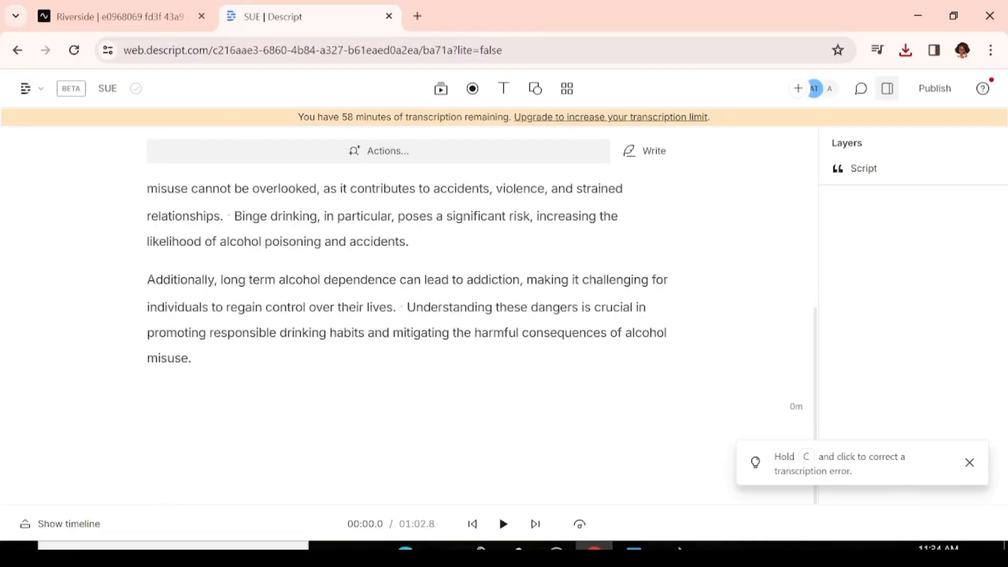
pyautogui.scroll(10, 406, 315)
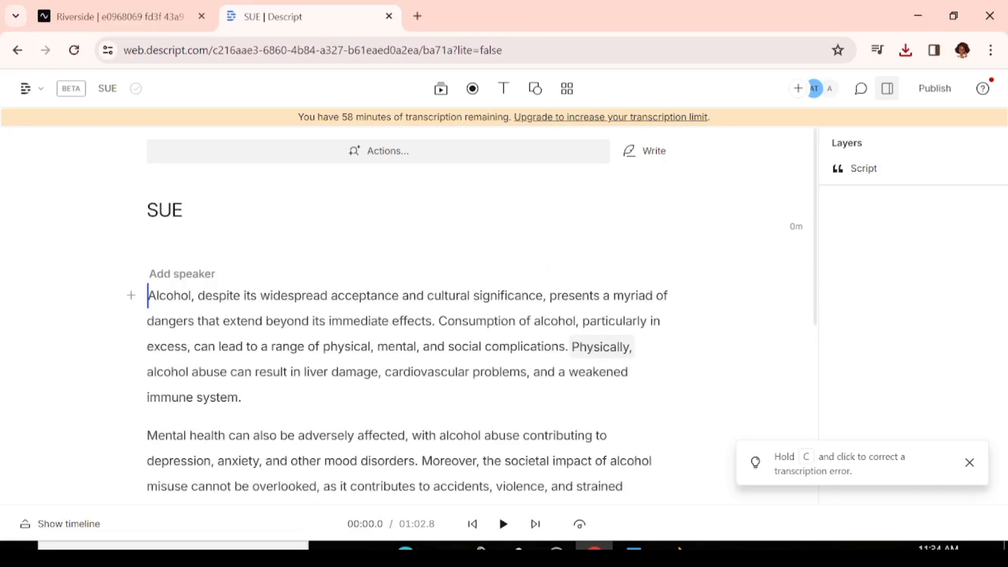
pyautogui.click(500, 519)
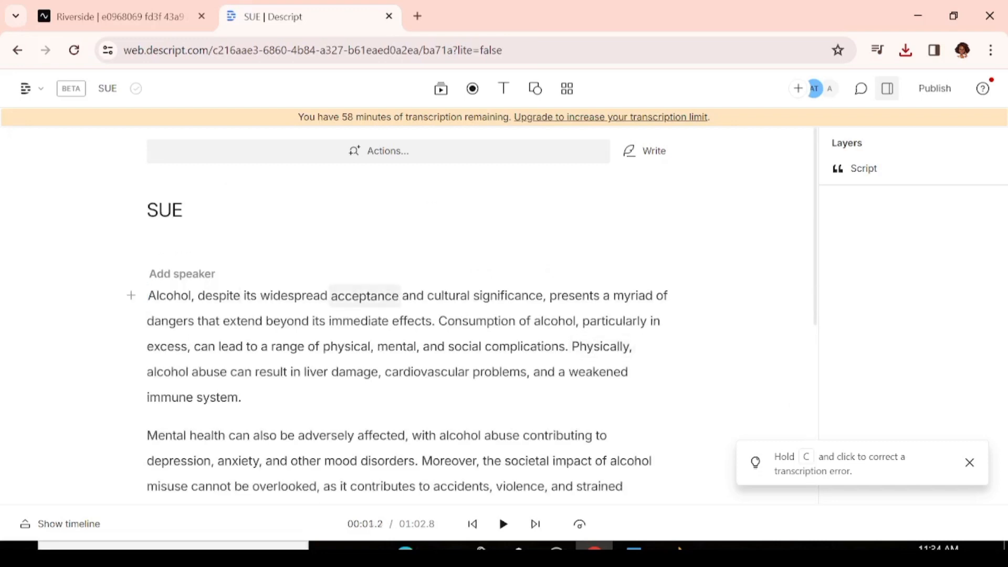
# - Correct the word "despite" in the first sentence of the transcript, re-entering it as "despite"
pyautogui.doubleClick(240, 295)
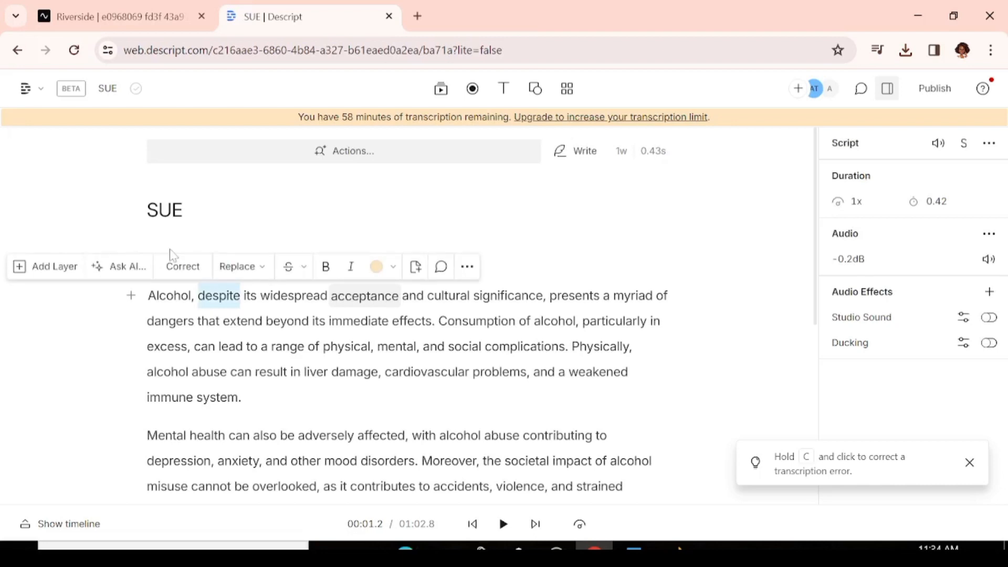
pyautogui.click(191, 271)
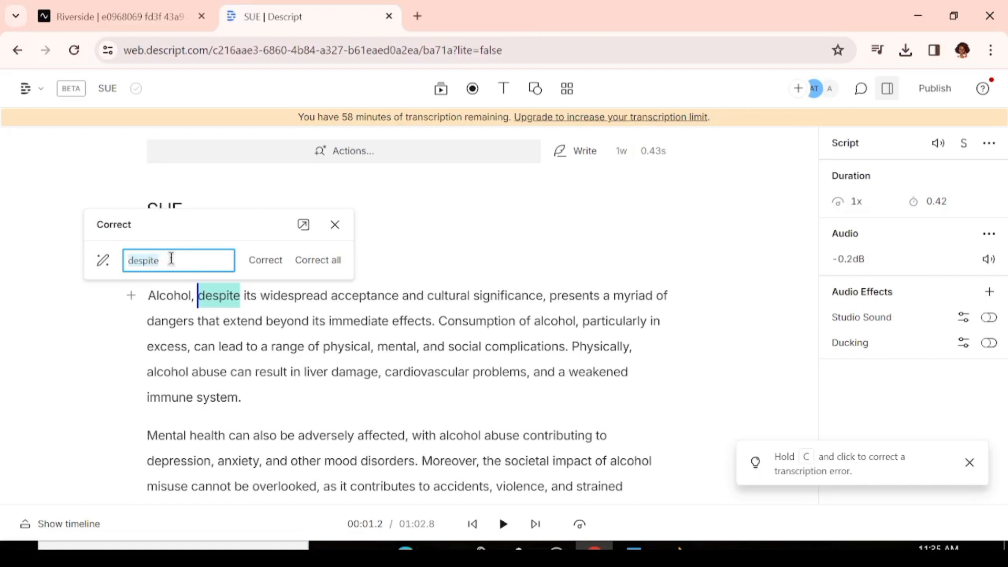
pyautogui.press('BackSpace')
pyautogui.write('despite')
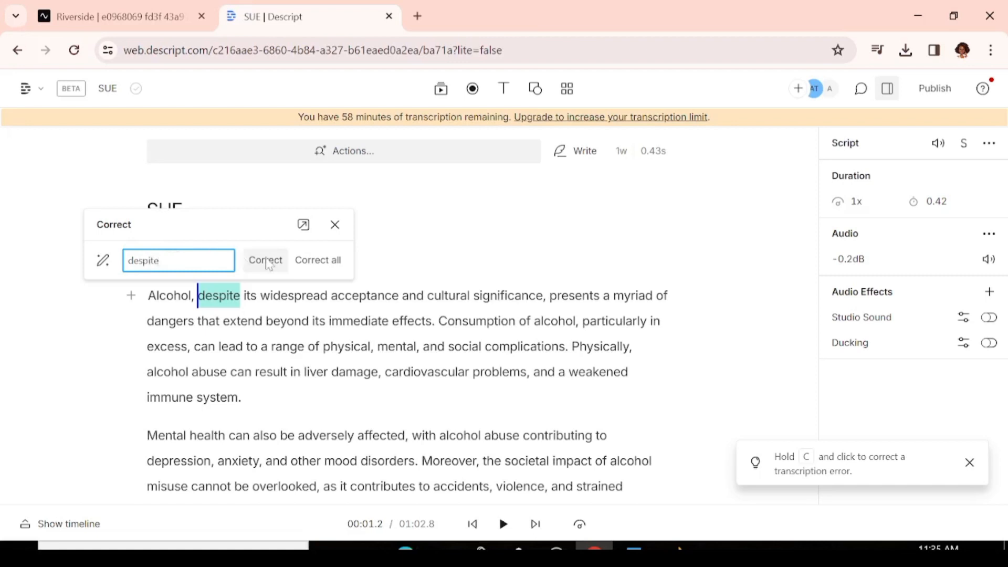
pyautogui.click(265, 260)
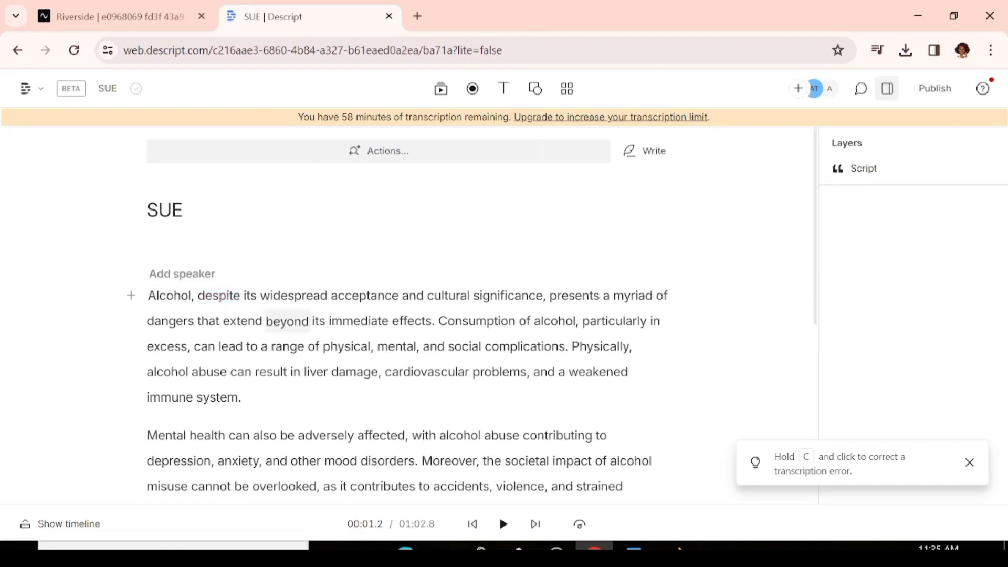
# - Look over the rest of the transcript and the list of actions available for the script
pyautogui.scroll(-6, 407, 315)
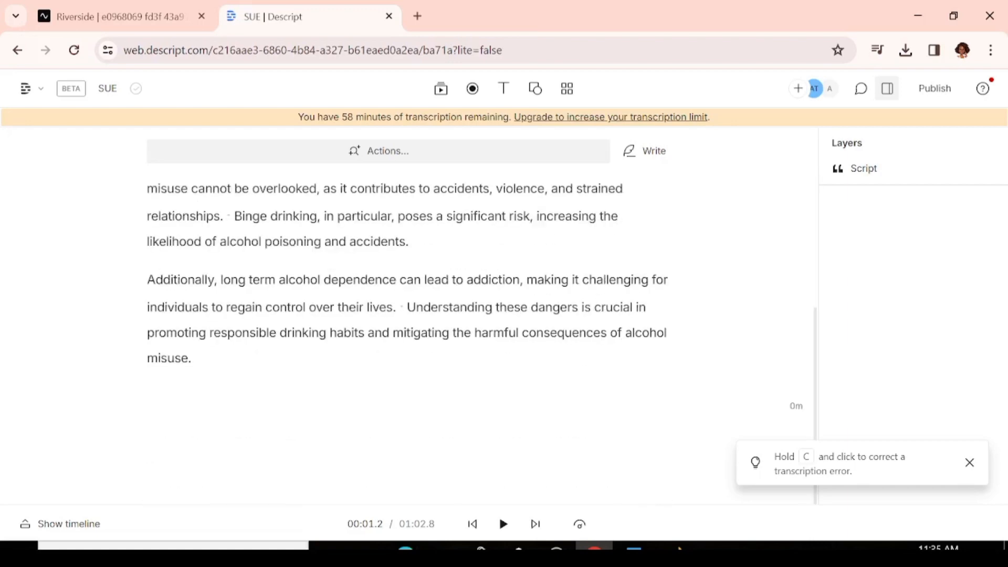
pyautogui.scroll(6, 406, 315)
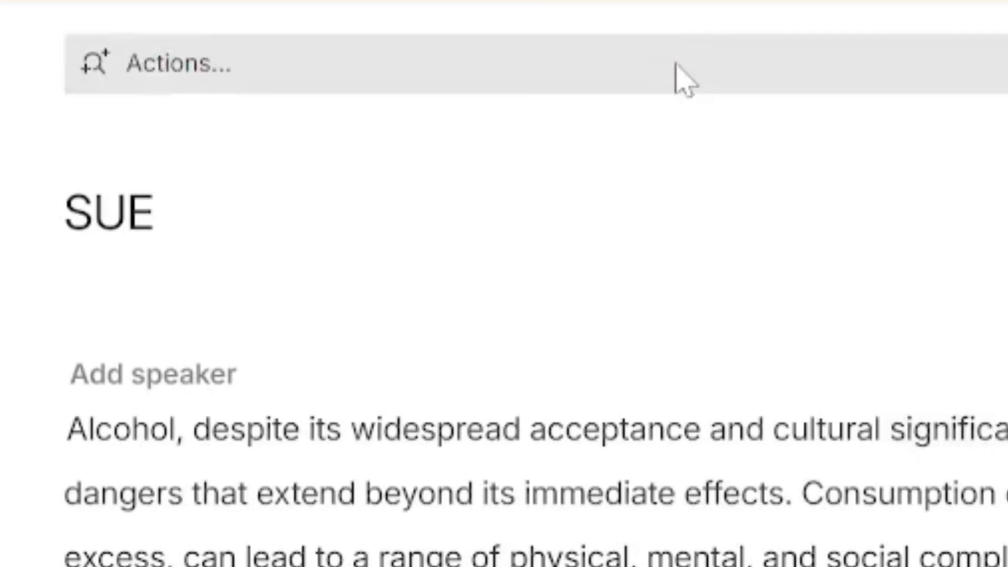
pyautogui.click(676, 64)
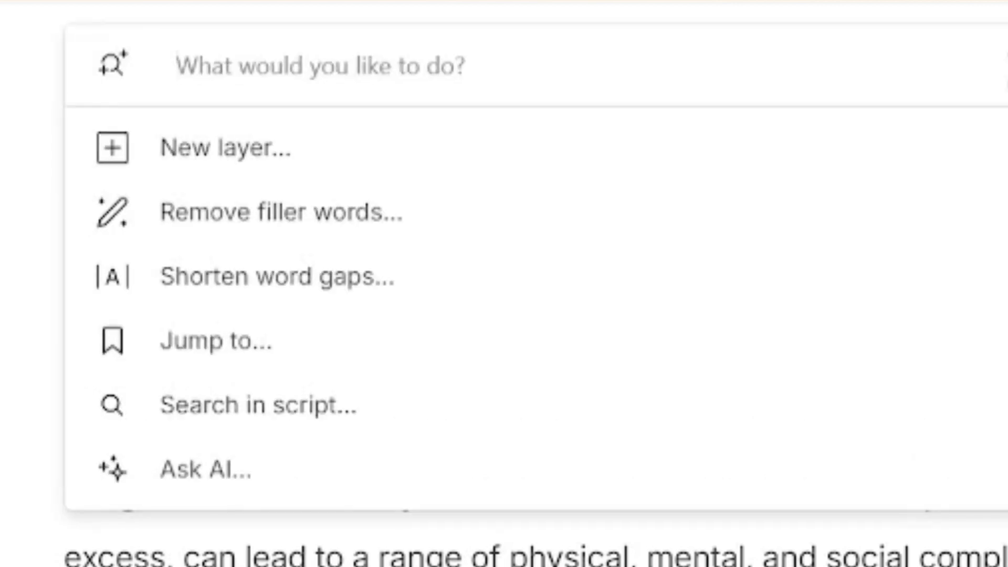
pyautogui.press('Escape')
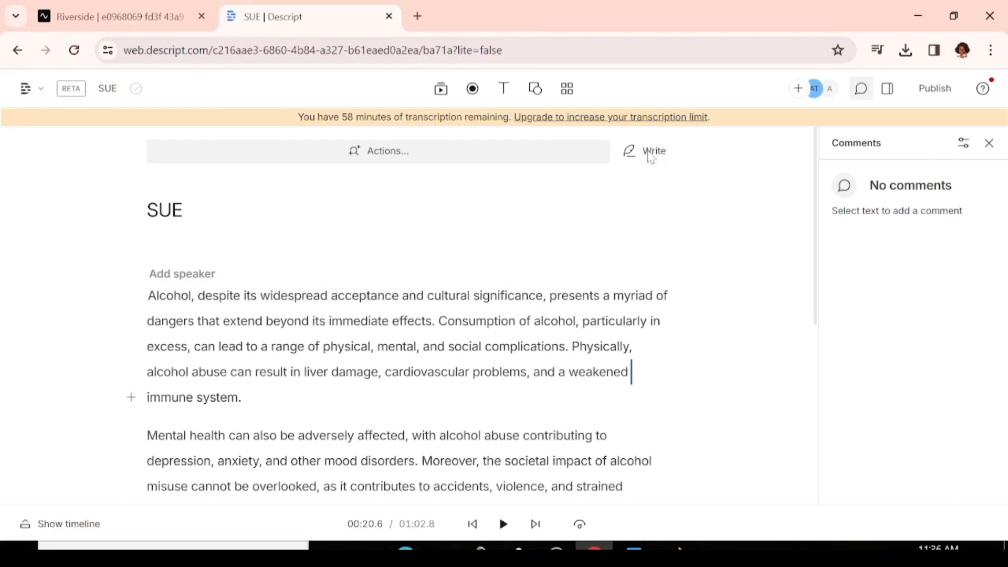
# - Try writing "thtt" before "cardiovascular" in the script, delete it again and finish writing
pyautogui.click(651, 153)
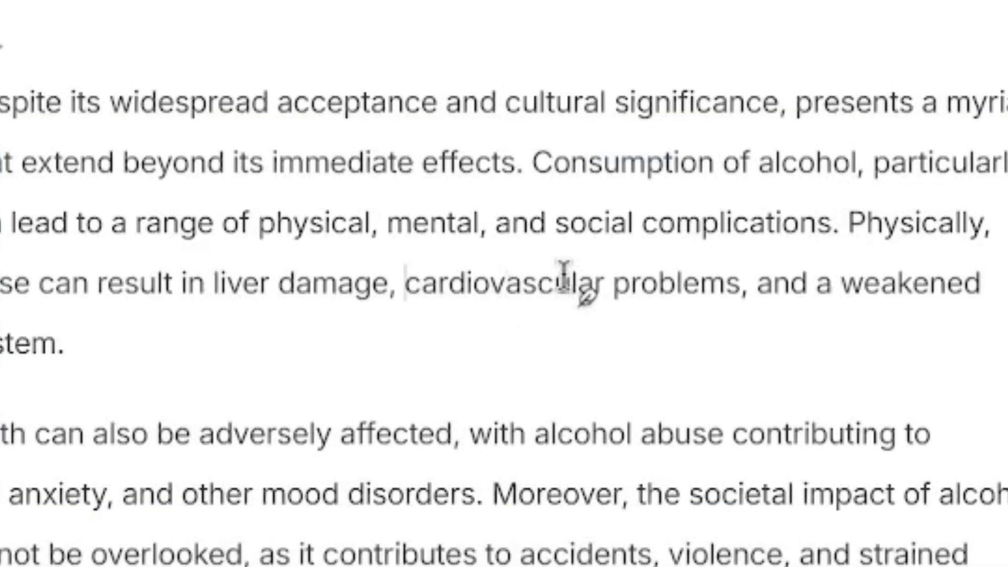
pyautogui.write('thtt')
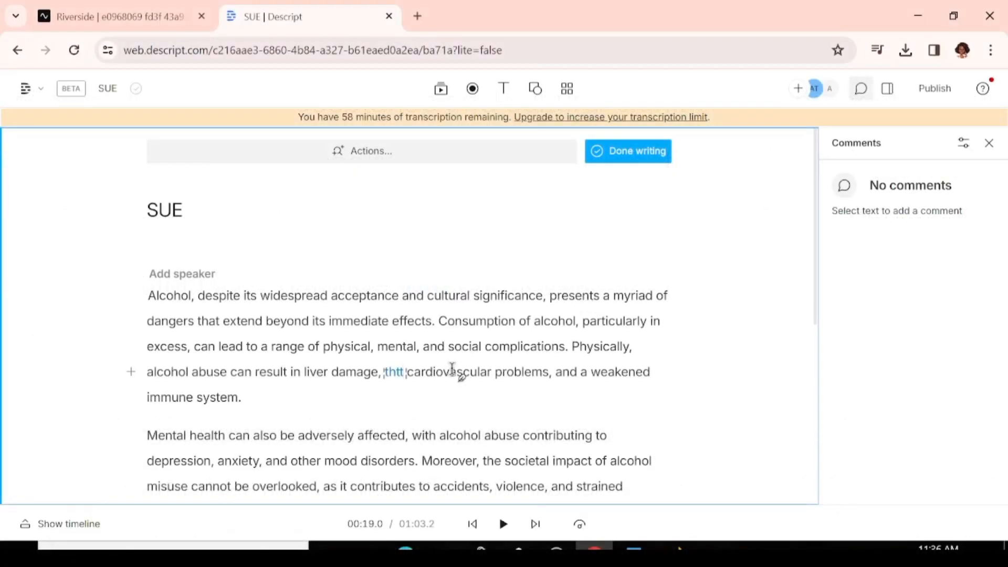
pyautogui.press('BackSpace')
pyautogui.press('BackSpace')
pyautogui.press('BackSpace')
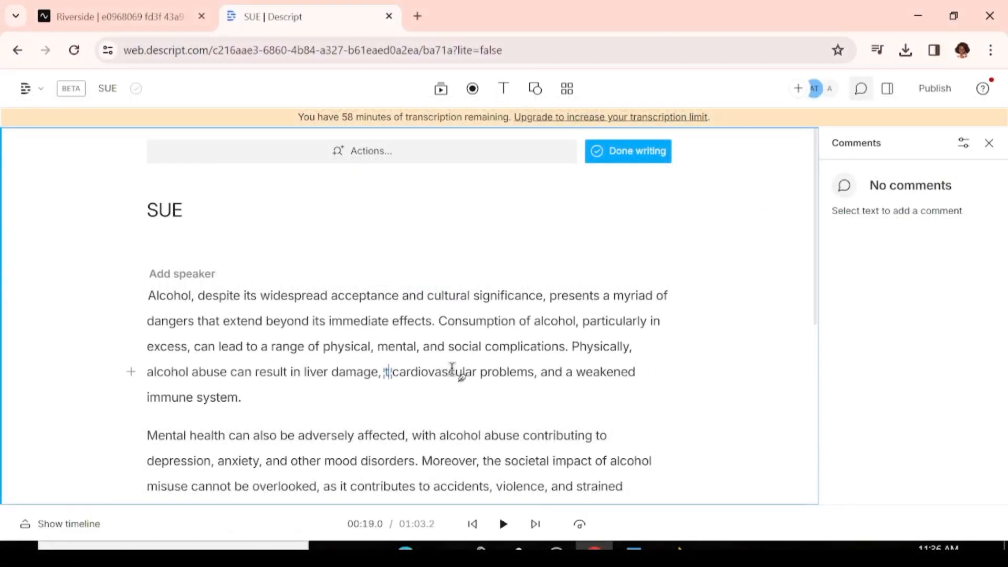
pyautogui.press('BackSpace')
pyautogui.click(647, 151)
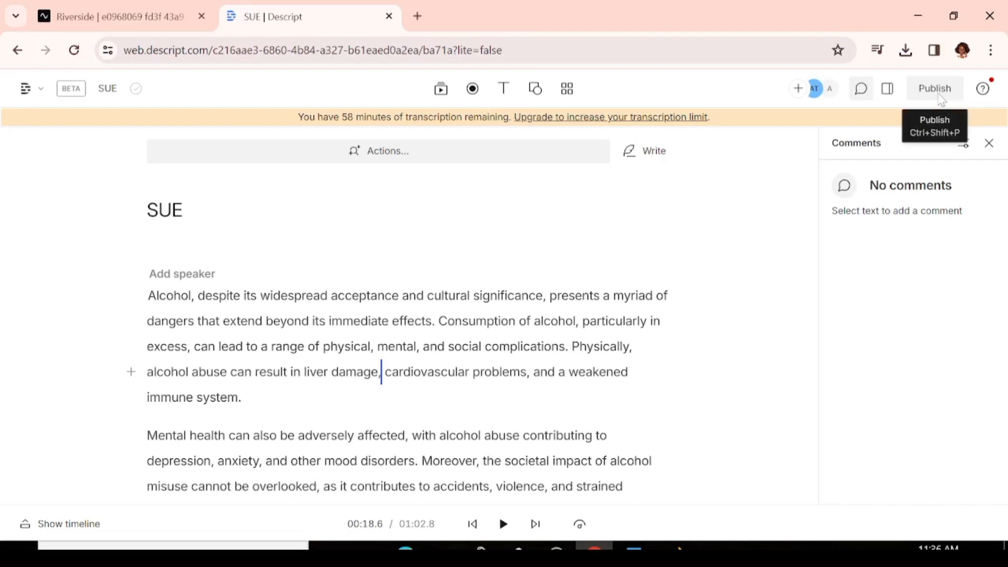
# - Examine the publishing settings for the SUE project, including the available destinations and the access options
pyautogui.click(940, 91)
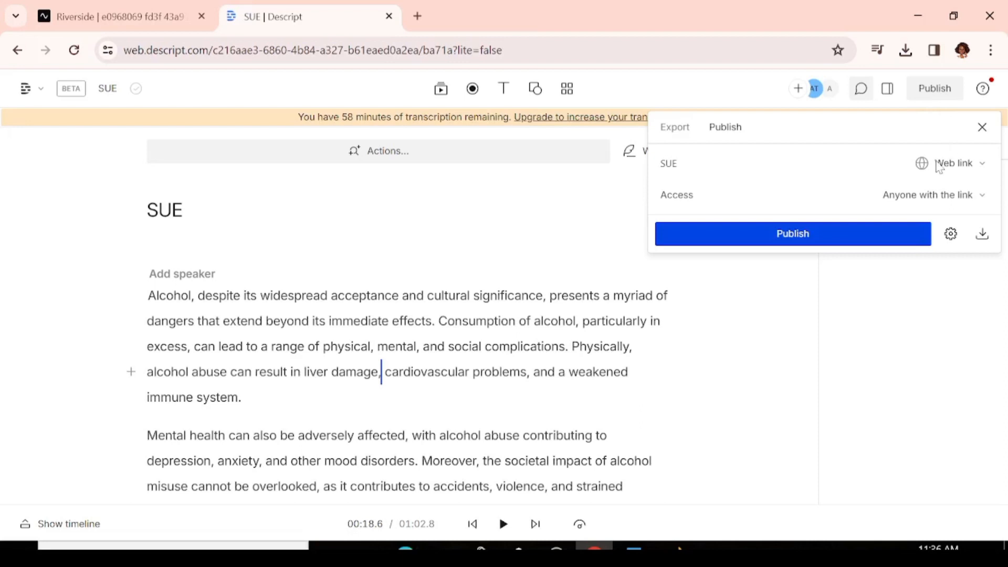
pyautogui.click(682, 167)
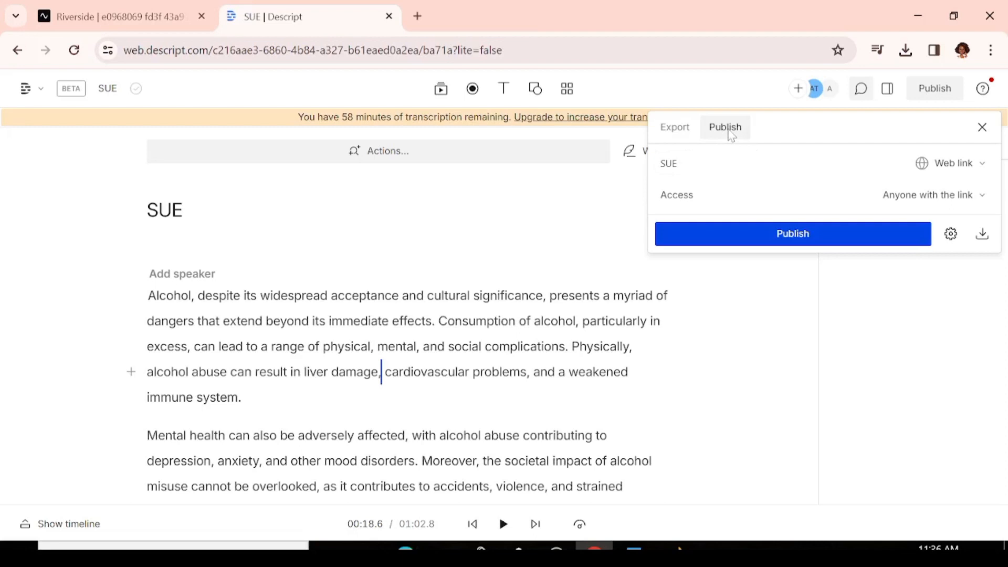
pyautogui.click(983, 167)
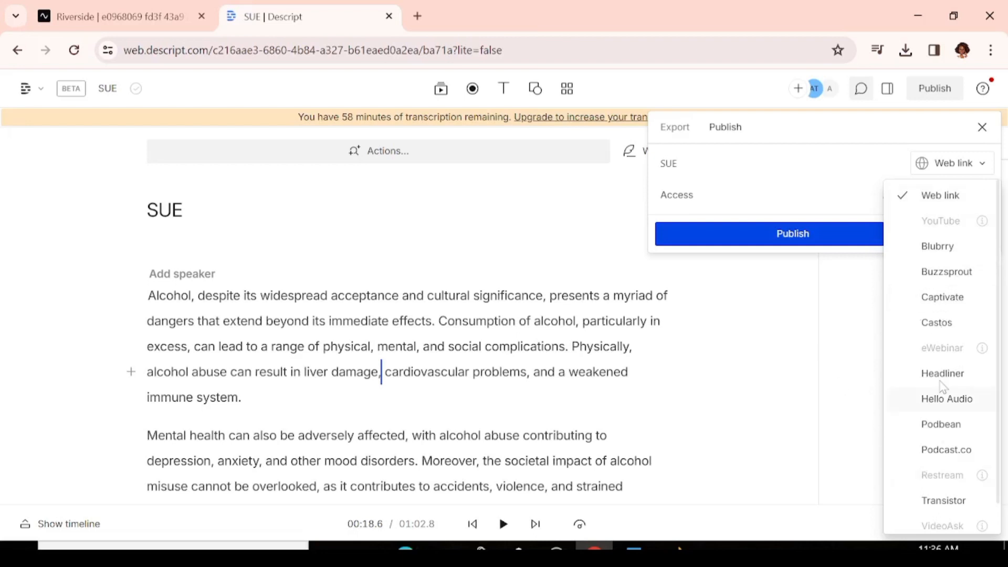
pyautogui.click(777, 167)
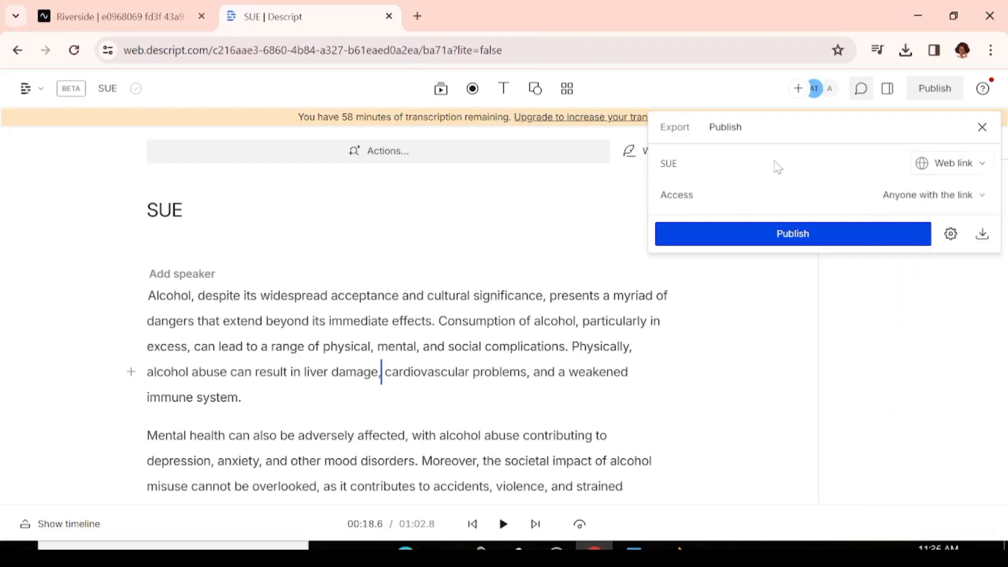
pyautogui.click(978, 196)
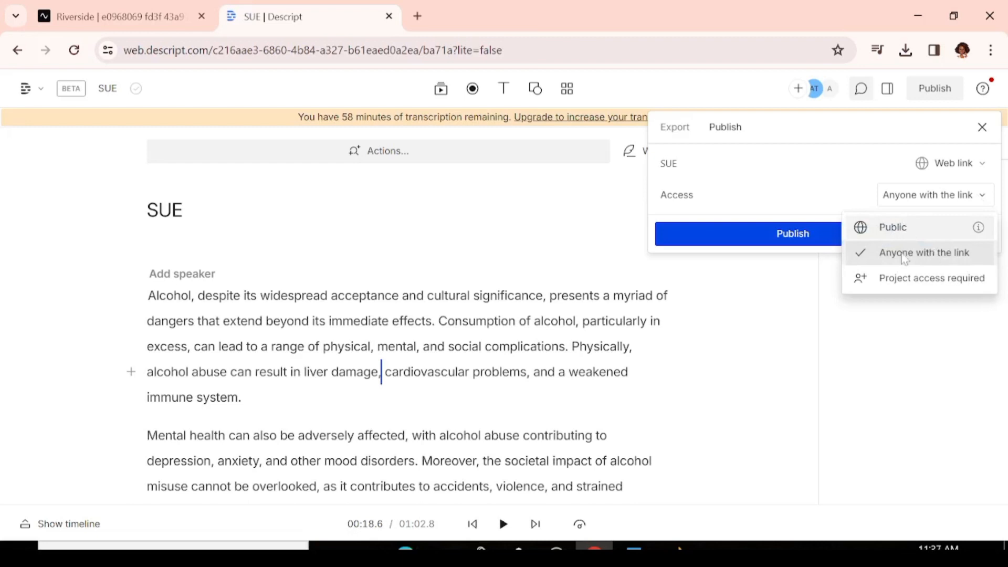
# - Export the transcript of the SUE project as a Microsoft Word (.docx) file
pyautogui.click(680, 129)
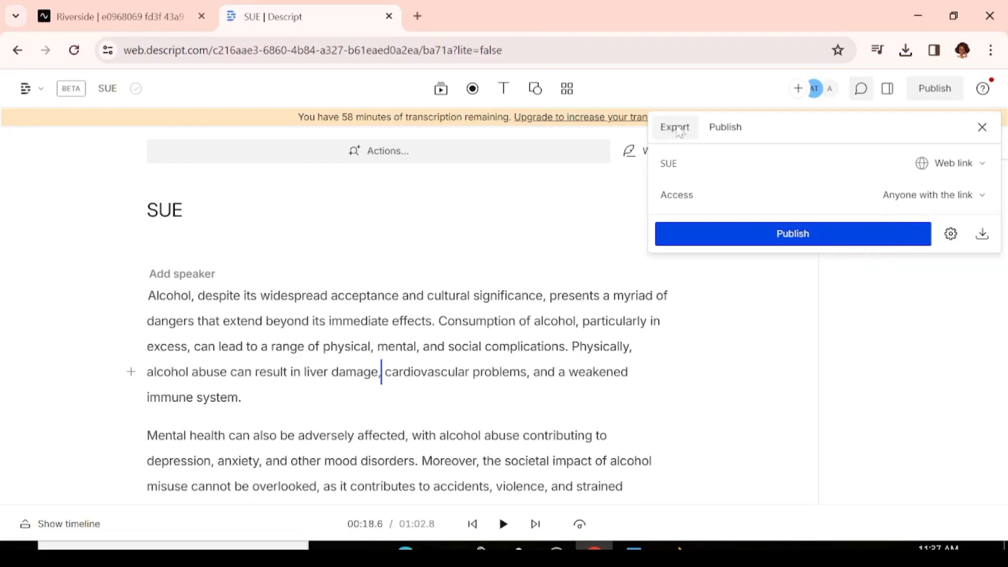
pyautogui.click(679, 130)
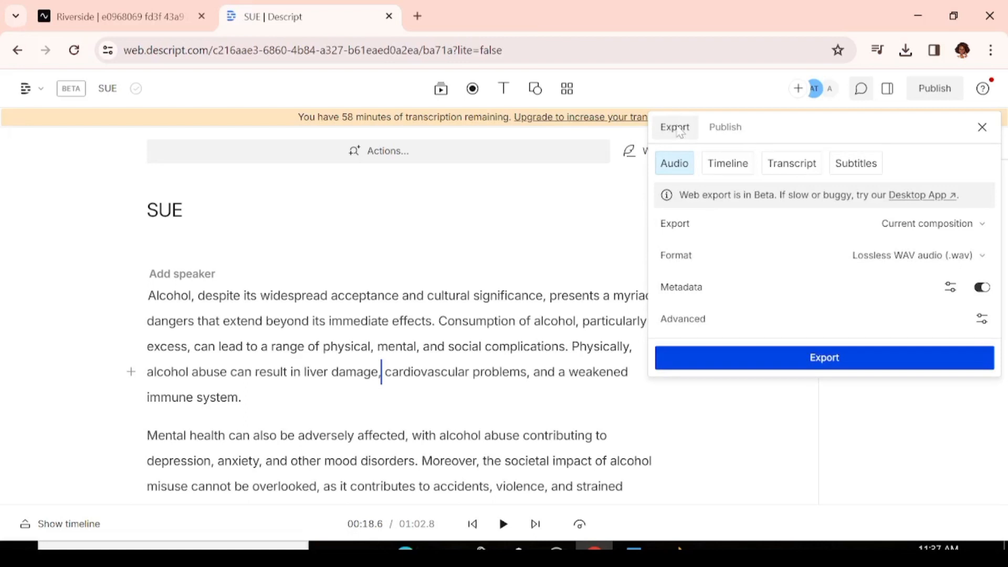
pyautogui.click(796, 170)
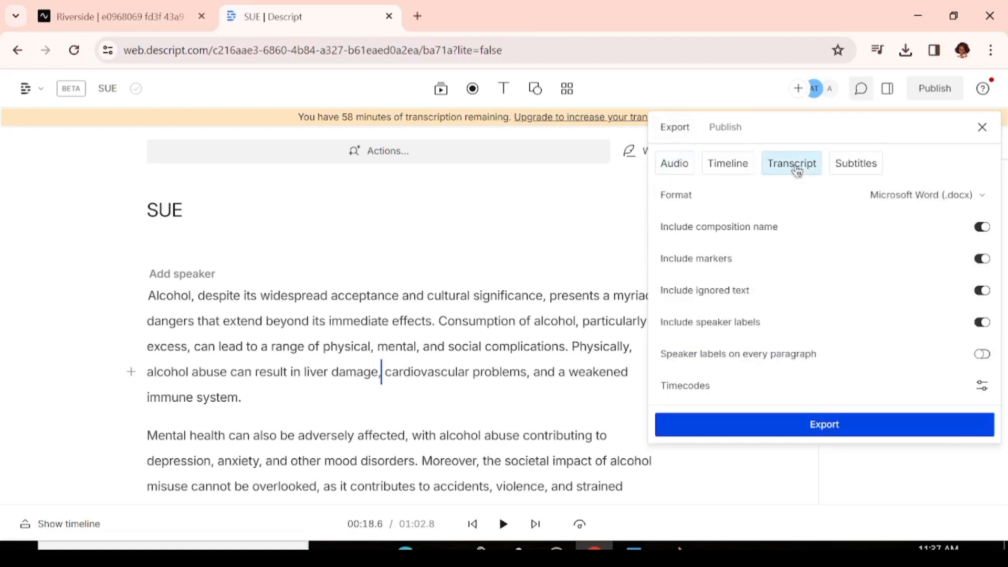
pyautogui.click(979, 202)
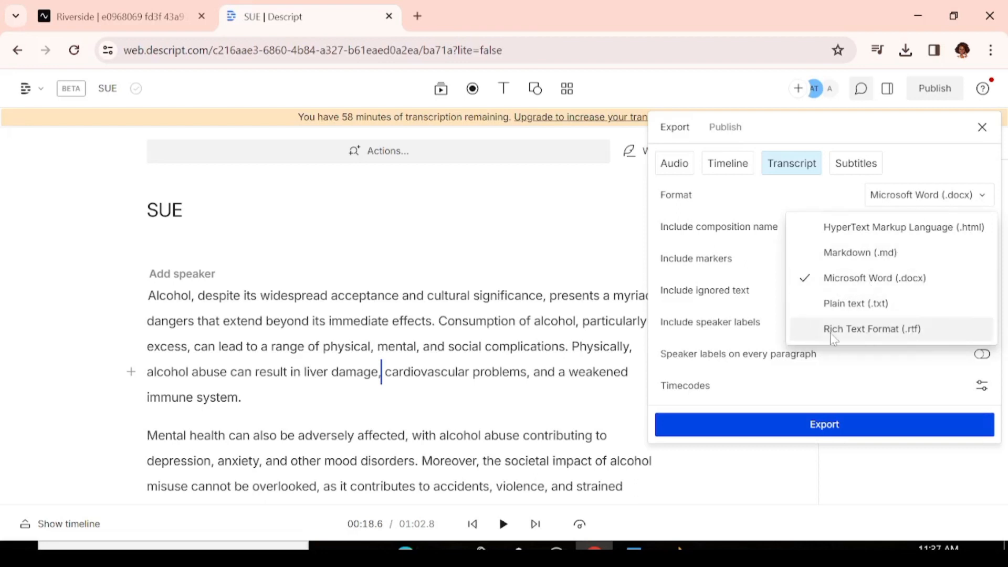
pyautogui.click(881, 284)
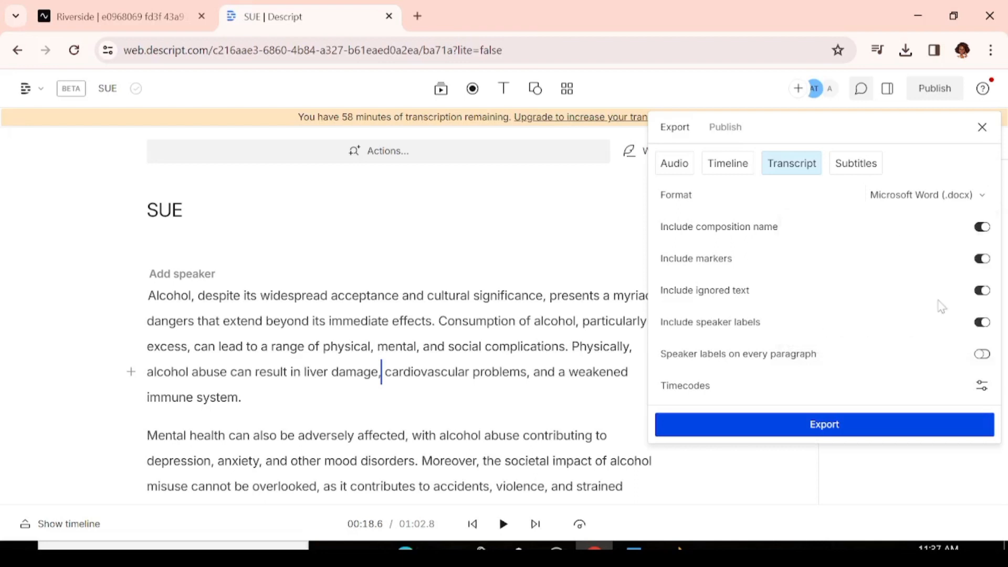
pyautogui.click(825, 428)
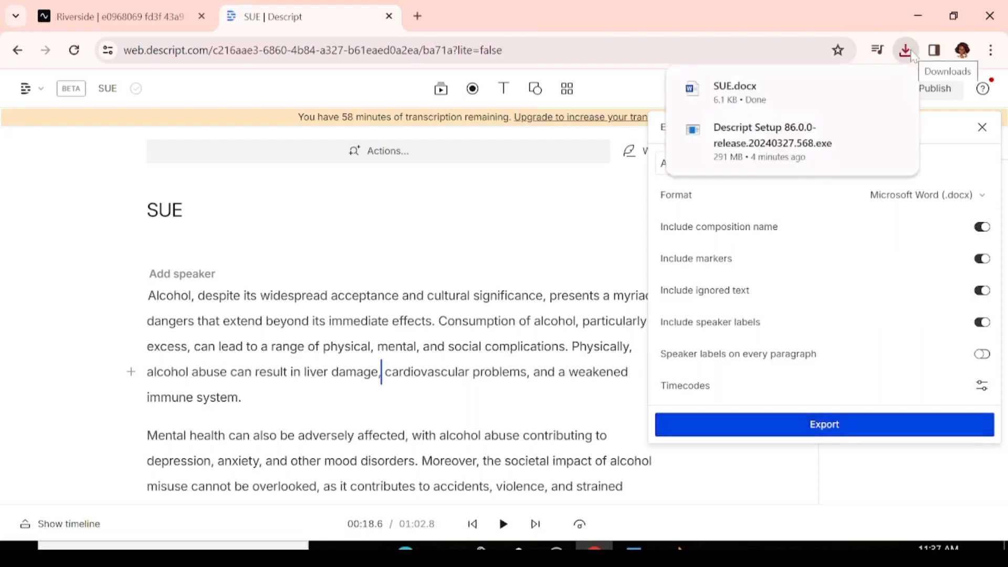
pyautogui.click(585, 224)
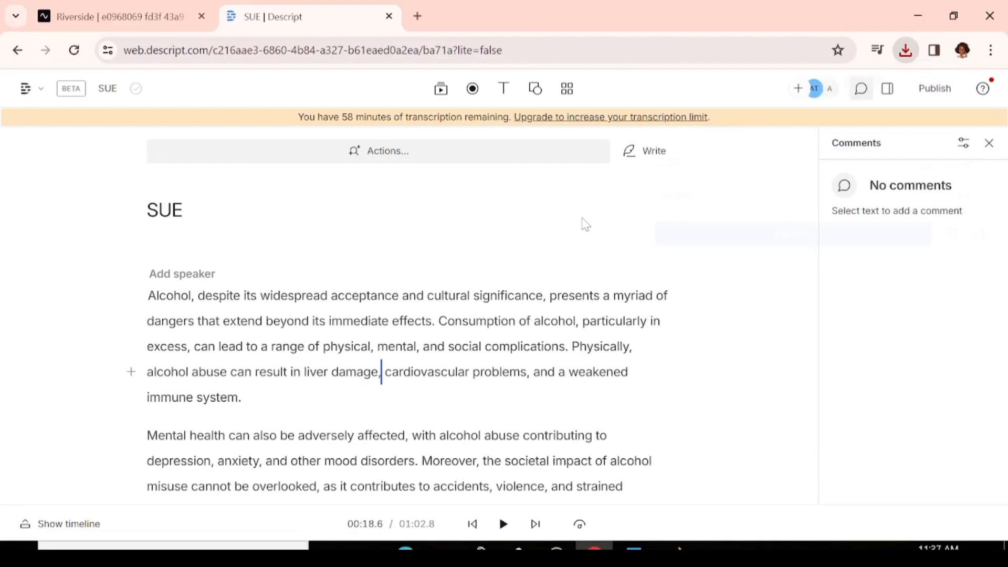
# - Switch to TurboScribe and start transcribing for free by signing in with the Google account
pyautogui.click(935, 88)
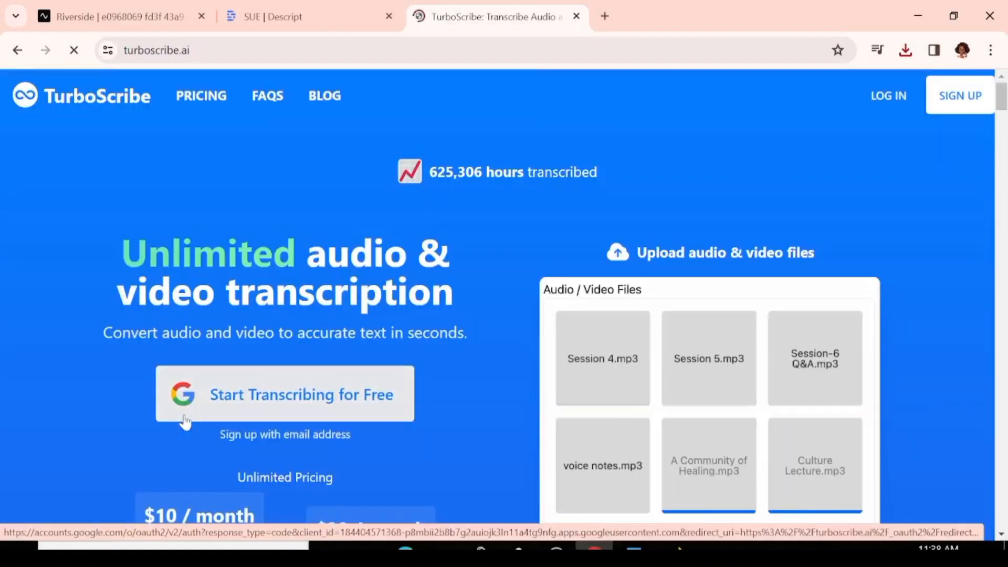
pyautogui.scroll(-3, 185, 420)
pyautogui.click(315, 242)
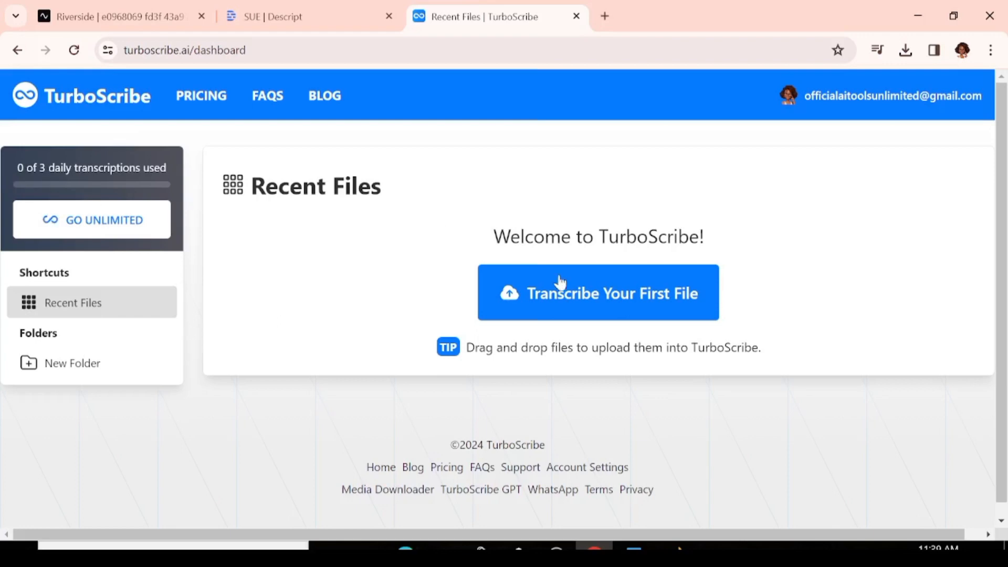
# - Start a new transcription and upload e0968069-fd3f-43a9-a32e-2f8dc61f99c0.mp3 from the Downloads folder
pyautogui.click(646, 295)
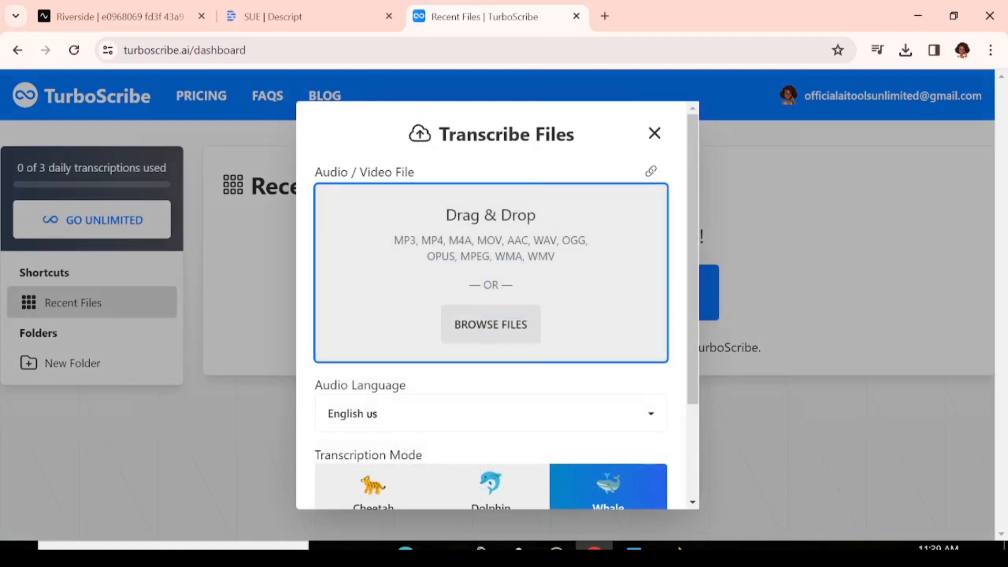
pyautogui.click(504, 323)
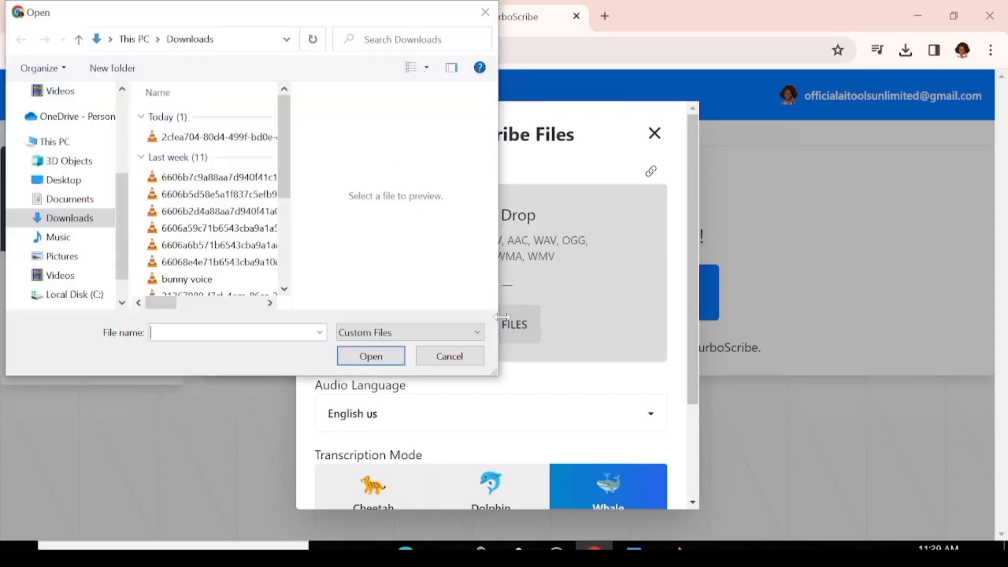
pyautogui.click(233, 137)
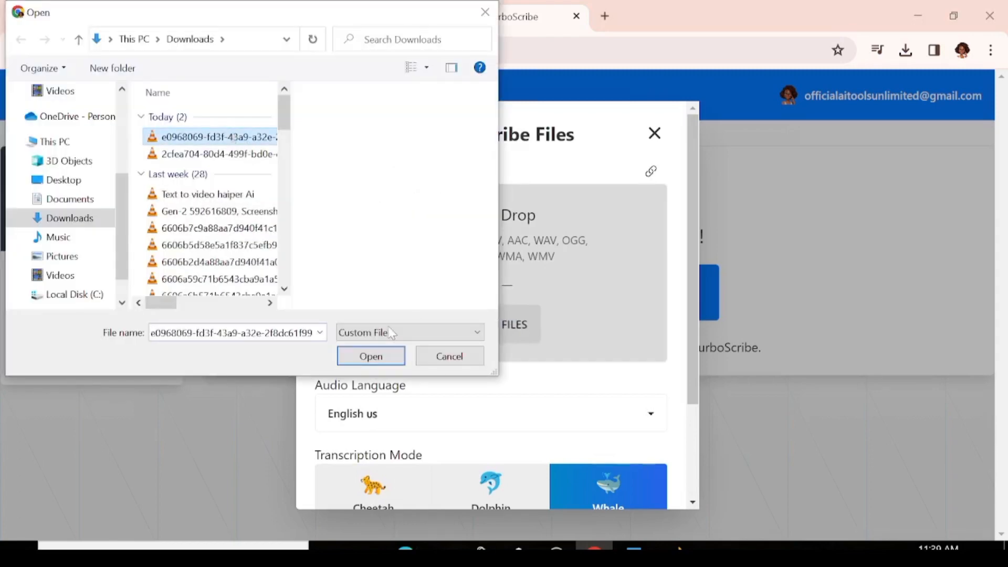
pyautogui.click(362, 362)
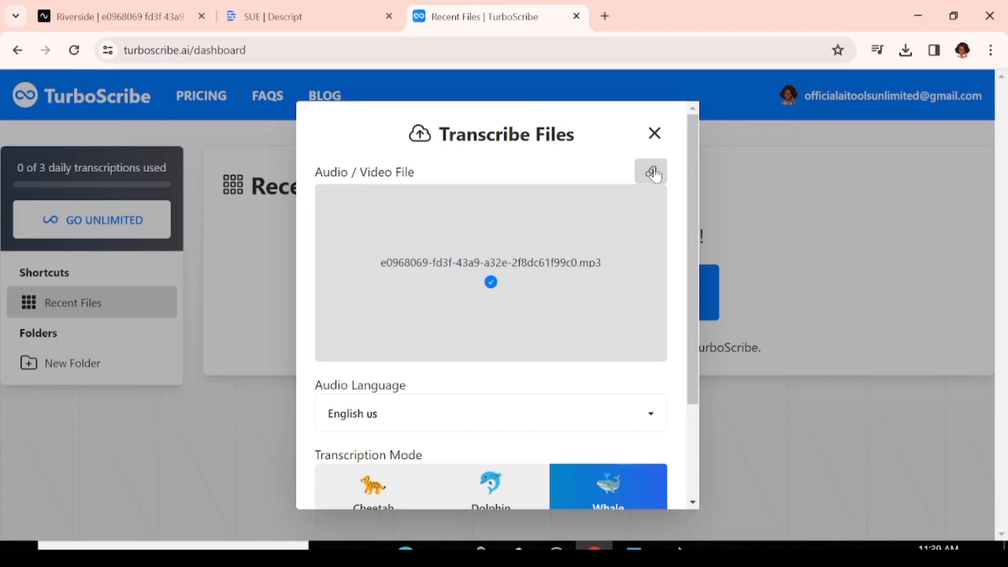
# - Look over the import-from-link form and the full list of audio languages, keeping English as the language
pyautogui.click(653, 172)
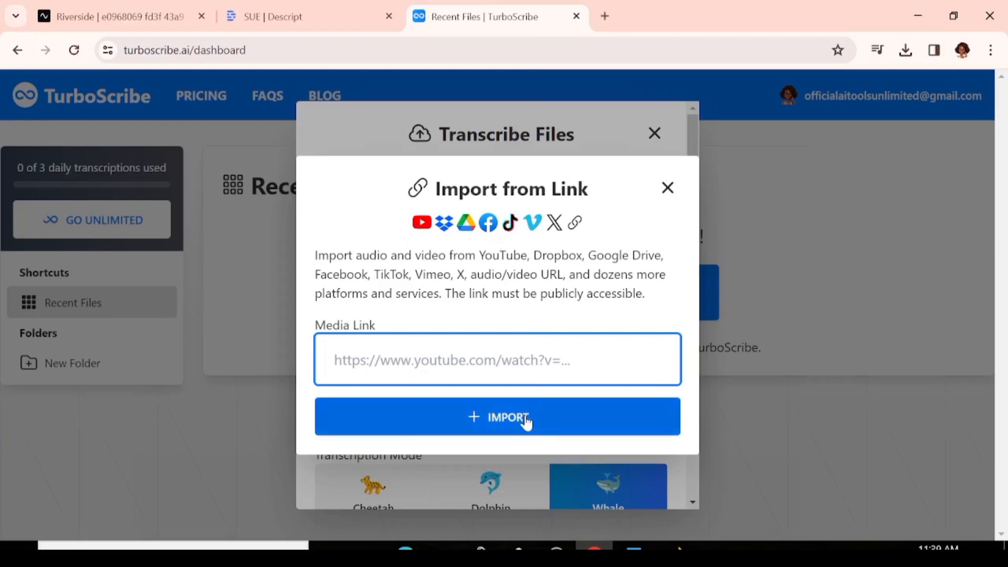
pyautogui.click(666, 188)
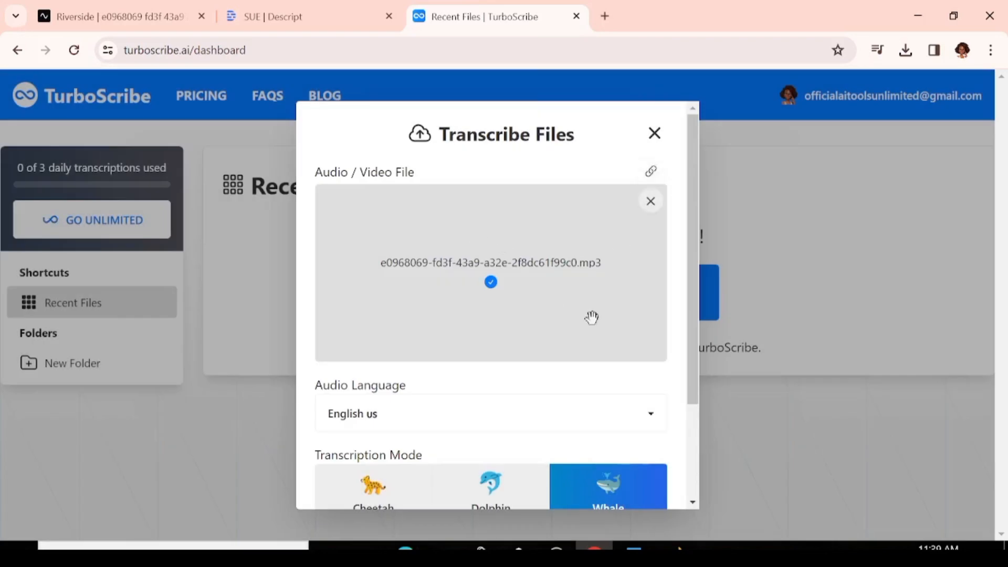
pyautogui.scroll(-3, 592, 318)
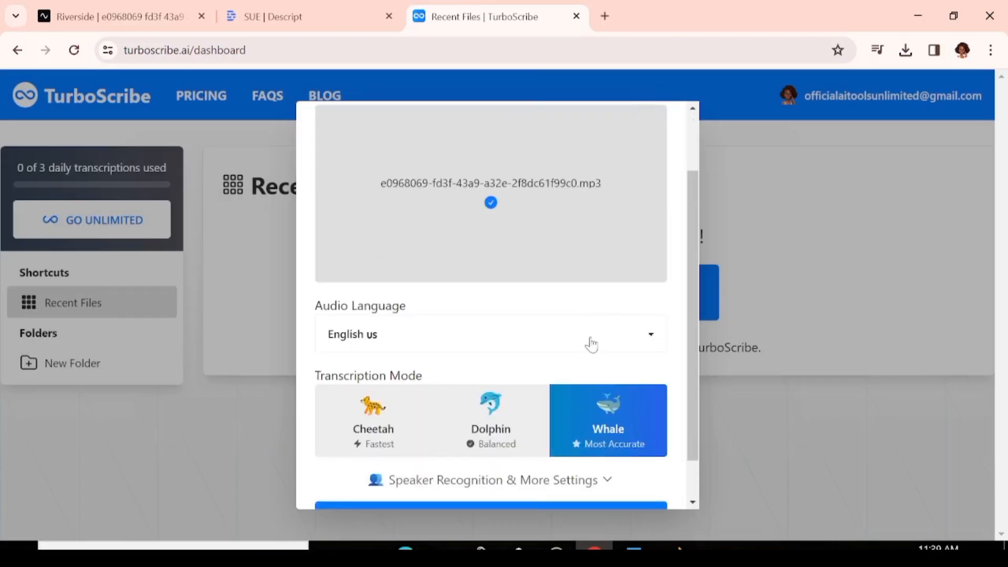
pyautogui.click(591, 340)
pyautogui.scroll(-20, 536, 111)
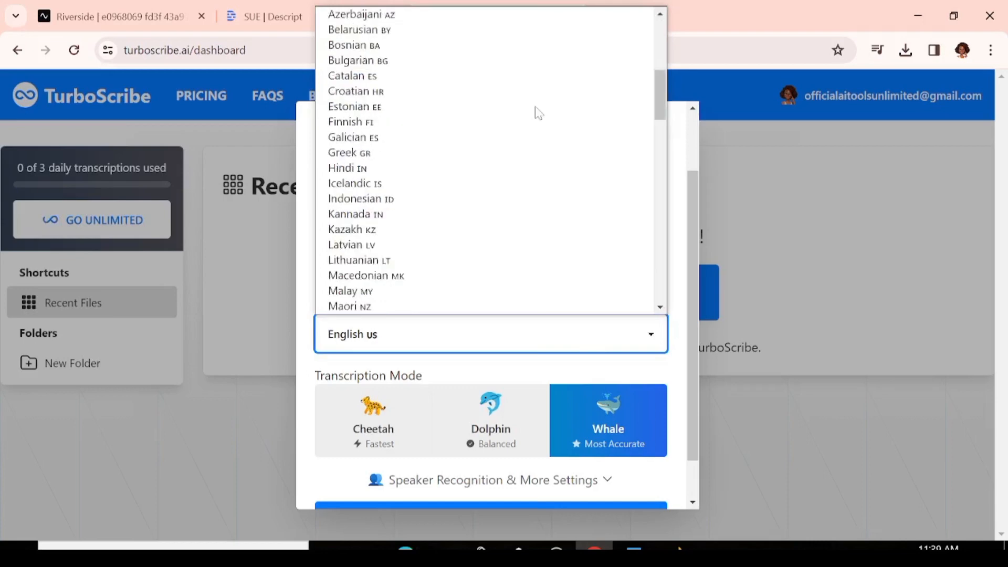
pyautogui.scroll(-8, 536, 112)
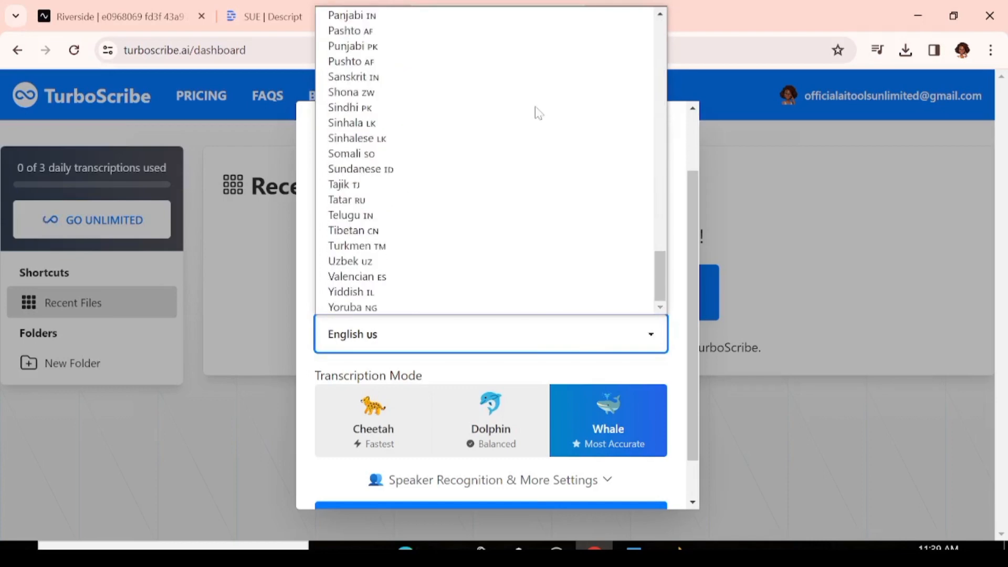
pyautogui.scroll(15, 563, 278)
pyautogui.scroll(10, 563, 279)
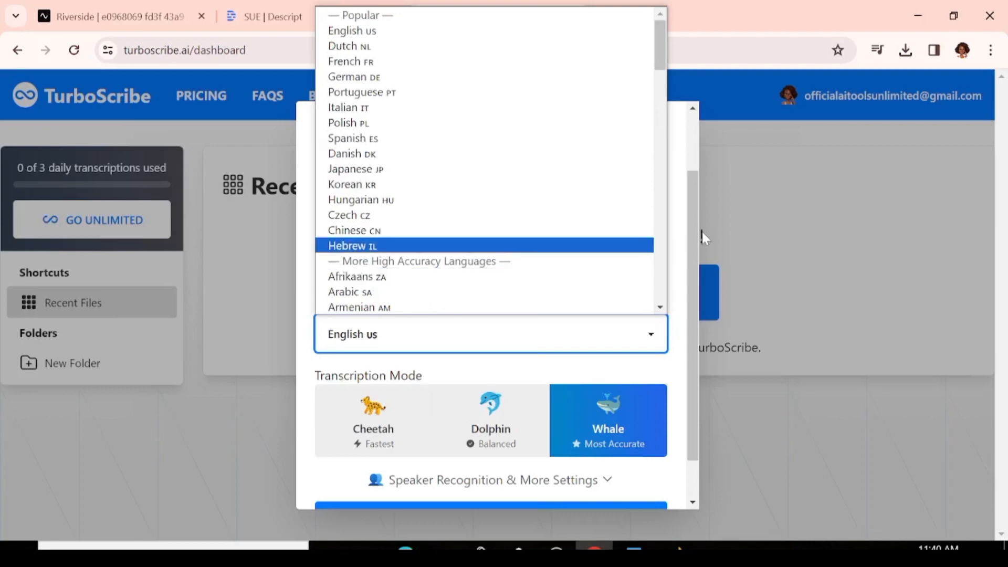
pyautogui.click(529, 342)
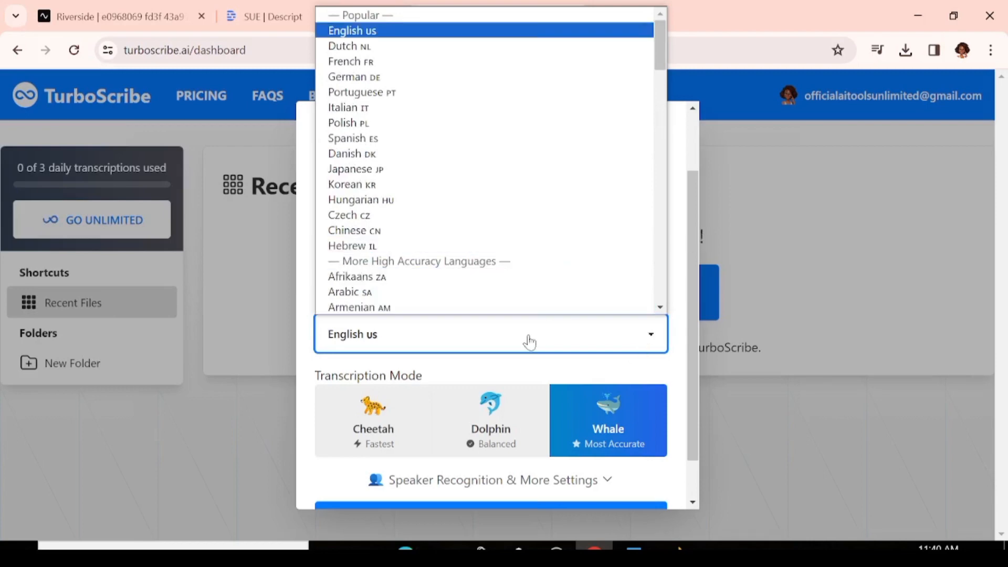
pyautogui.scroll(-1, 564, 310)
pyautogui.click(211, 428)
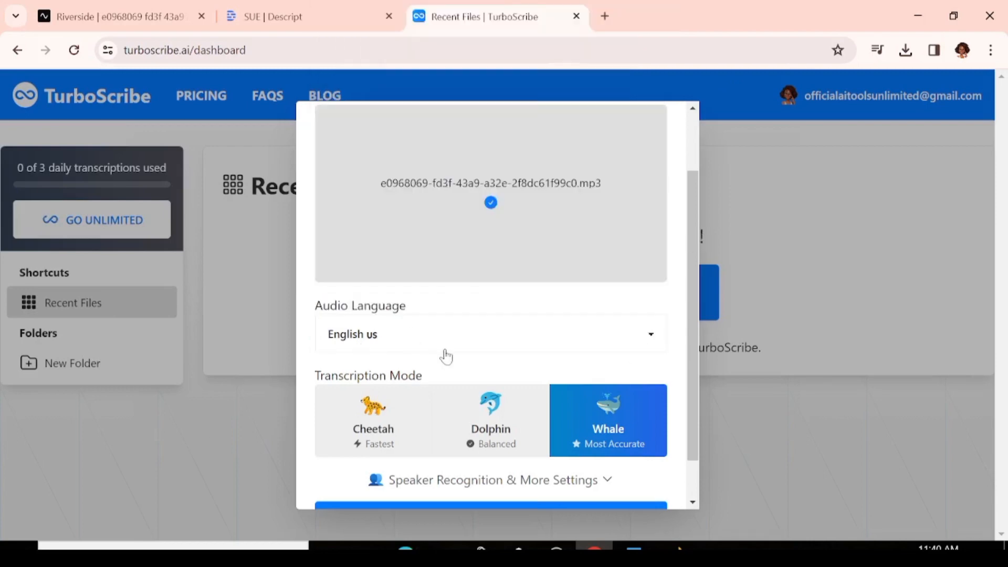
# - Review the speaker recognition and additional settings, and transcribe the uploaded file in English with the Whale mode
pyautogui.scroll(-1, 446, 353)
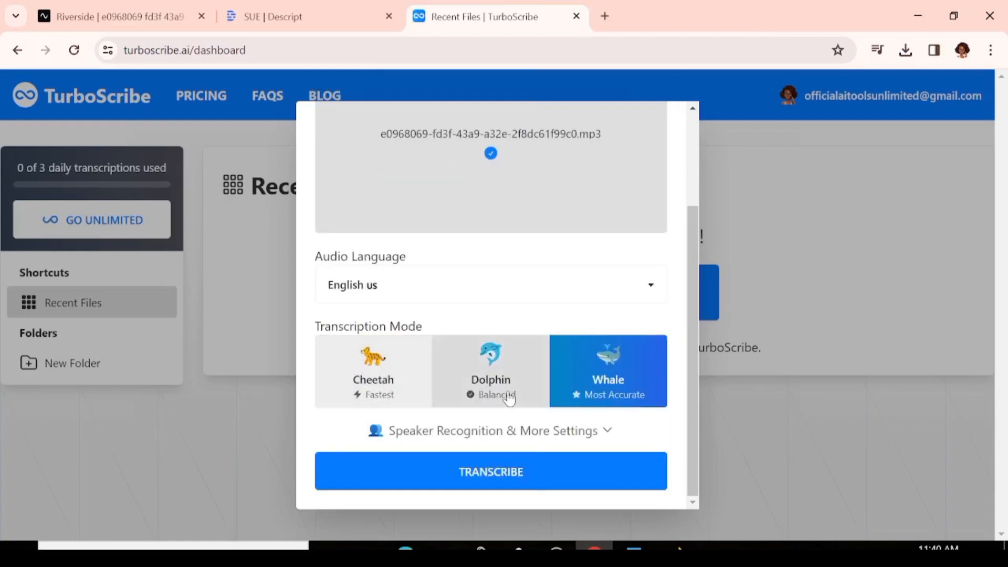
pyautogui.moveTo(617, 377)
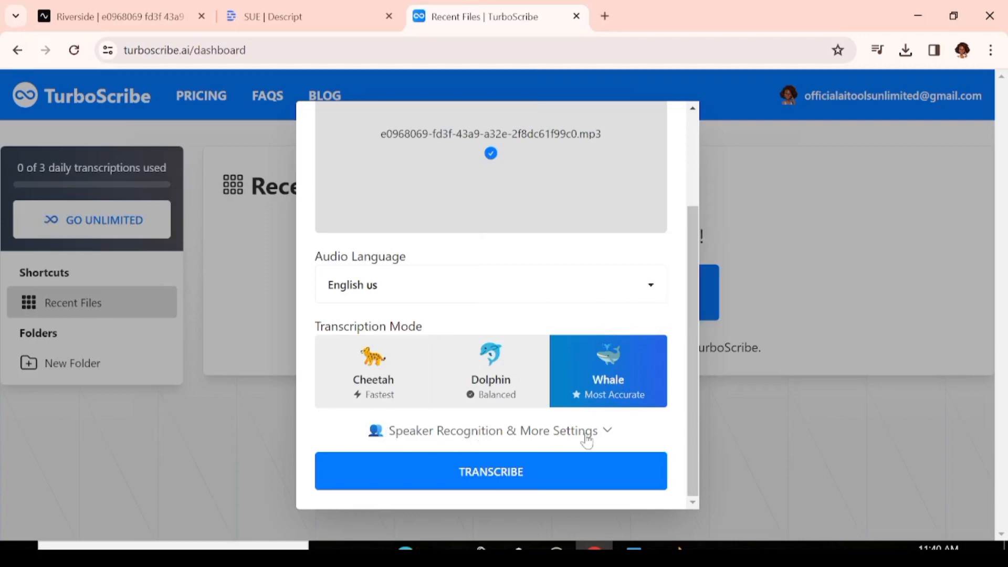
pyautogui.click(604, 434)
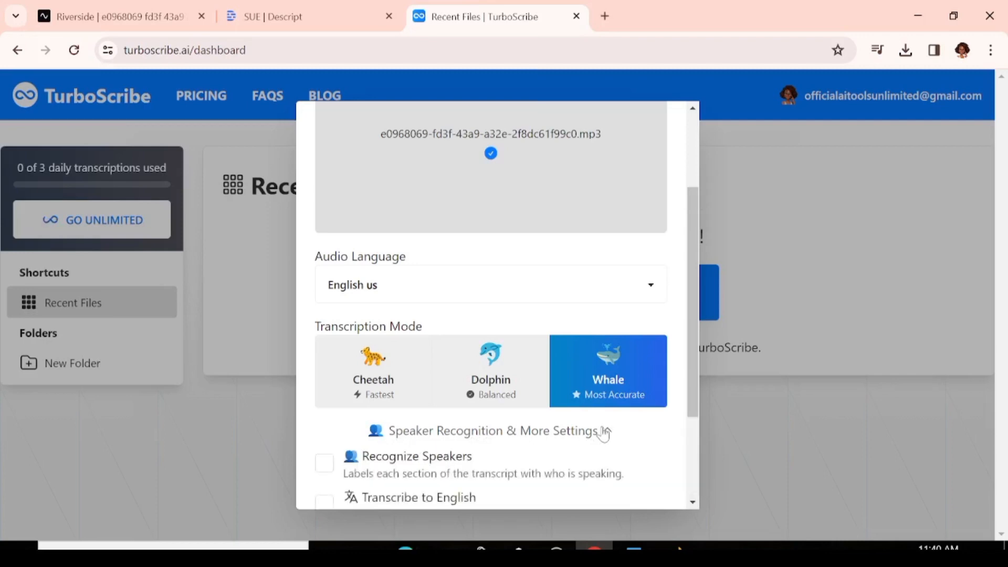
pyautogui.scroll(-3, 603, 434)
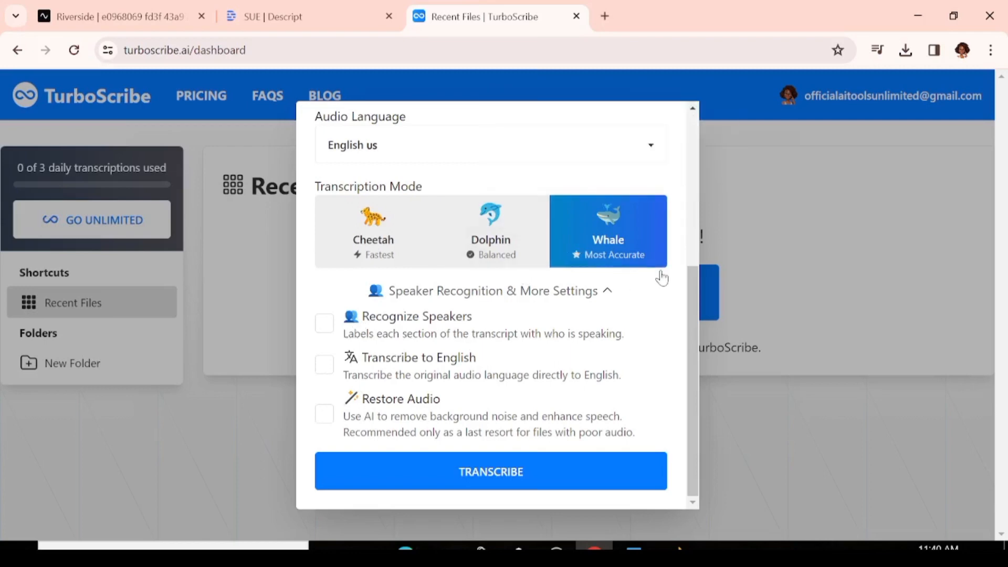
pyautogui.click(606, 292)
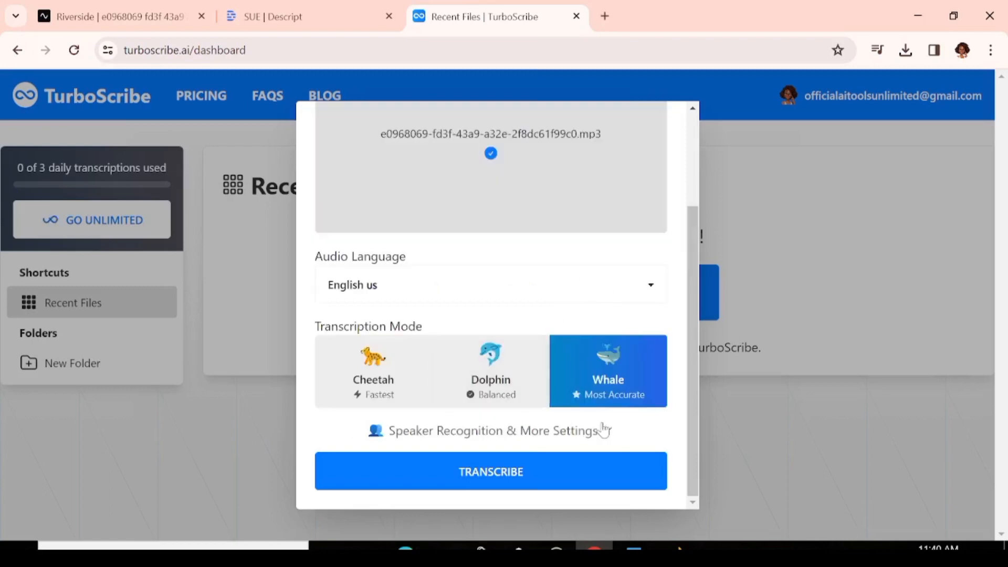
pyautogui.click(479, 475)
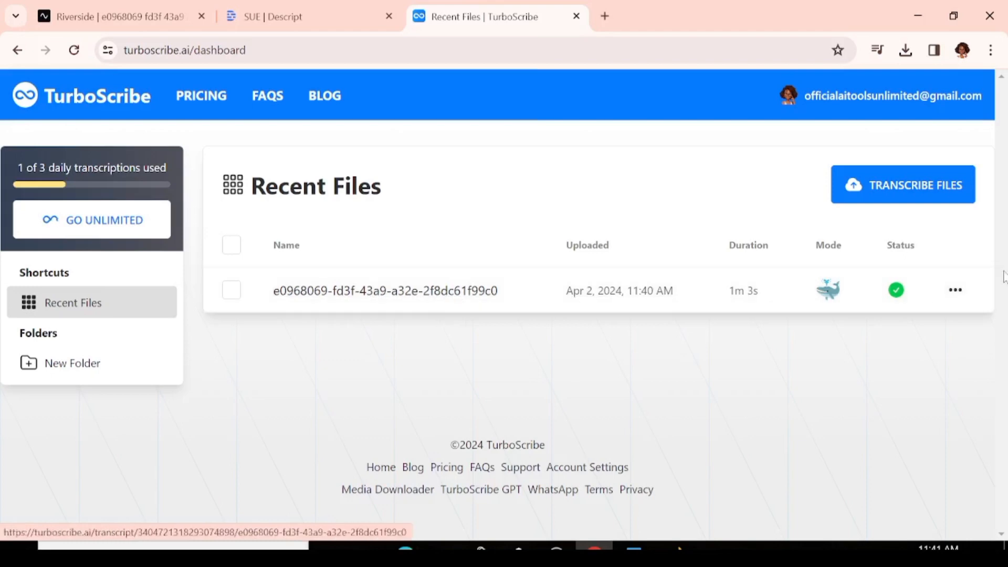
# - Rename the transcribed file e0968069-fd3f-43a9-a32e-2f8dc61f99c0 as SUE in the recent files
pyautogui.click(957, 292)
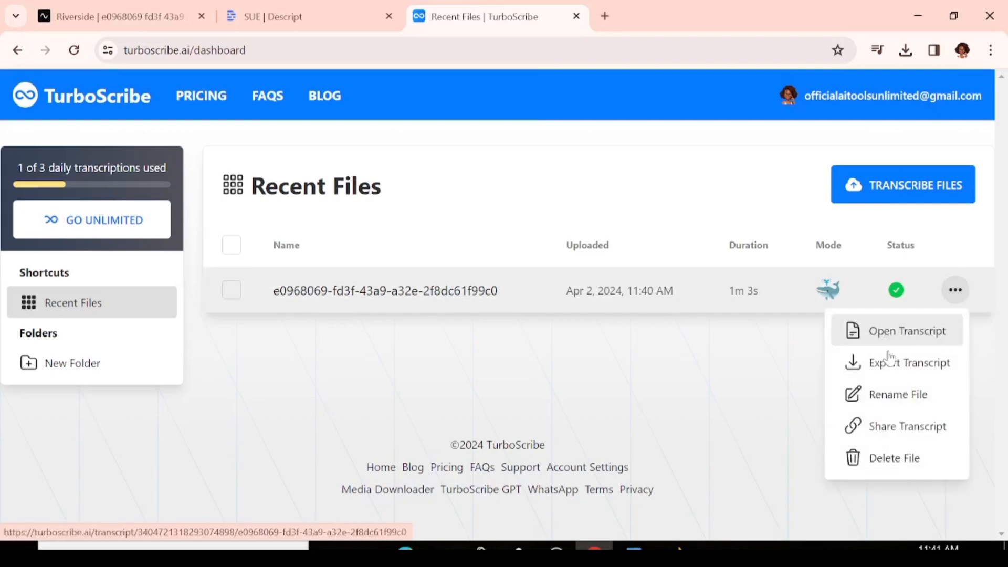
pyautogui.click(916, 407)
pyautogui.click(955, 289)
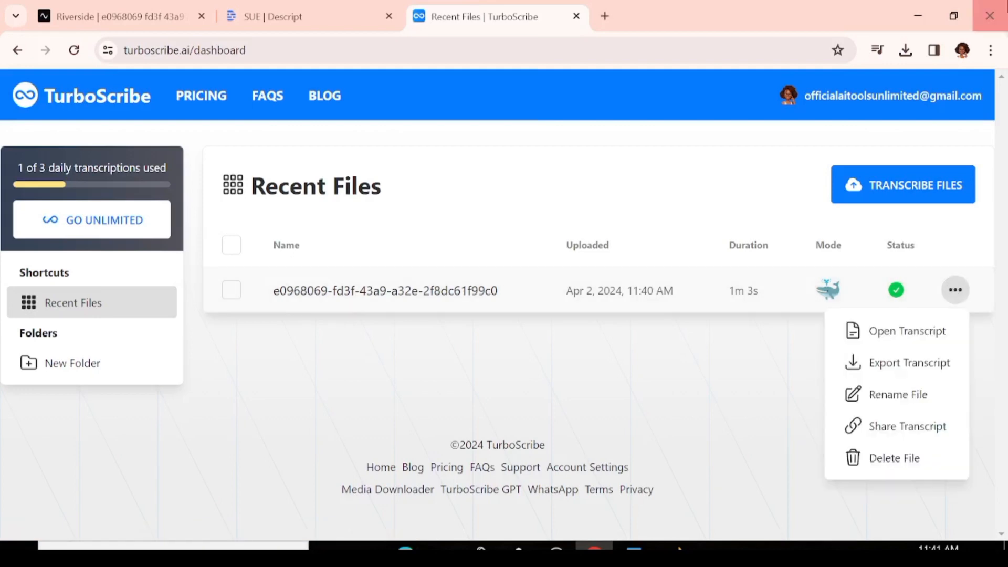
pyautogui.click(925, 403)
pyautogui.press('BackSpace')
pyautogui.press('BackSpace')
pyautogui.press('BackSpace')
pyautogui.press('BackSpace')
pyautogui.press('BackSpace')
pyautogui.press('BackSpace')
pyautogui.press('BackSpace')
pyautogui.press('BackSpace')
pyautogui.press('BackSpace')
pyautogui.press('BackSpace')
pyautogui.press('BackSpace')
pyautogui.press('BackSpace')
pyautogui.press('BackSpace')
pyautogui.press('BackSpace')
pyautogui.press('BackSpace')
pyautogui.press('BackSpace')
pyautogui.press('BackSpace')
pyautogui.press('BackSpace')
pyautogui.press('BackSpace')
pyautogui.press('BackSpace')
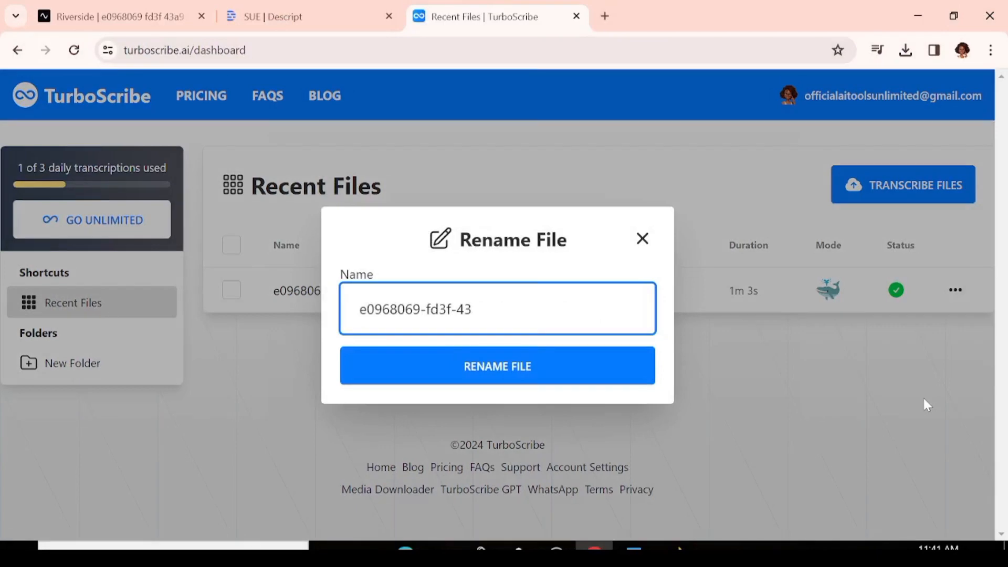
pyautogui.write('SUE')
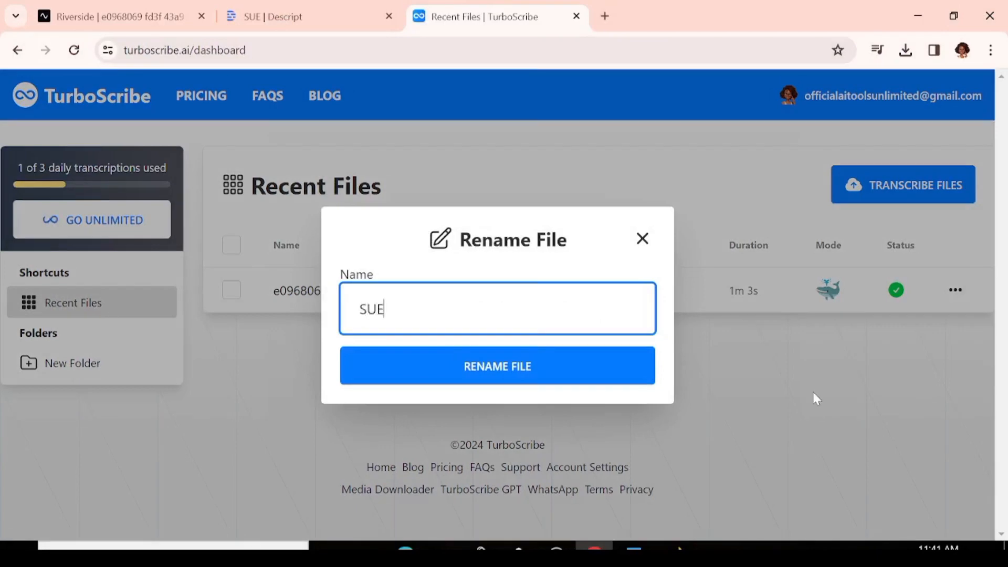
pyautogui.click(540, 364)
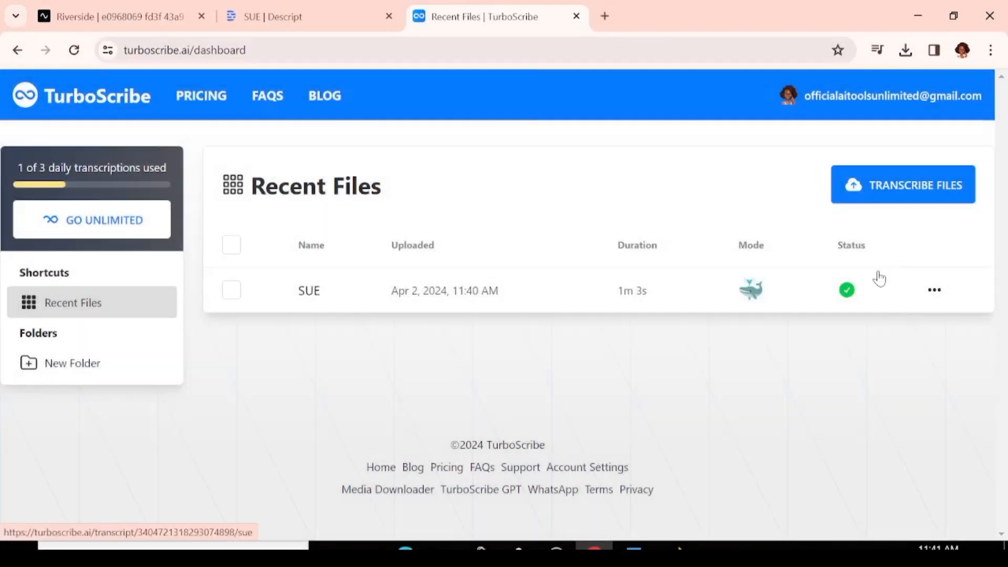
# - Open the SUE transcript and hide its timestamps
pyautogui.click(934, 291)
pyautogui.click(875, 336)
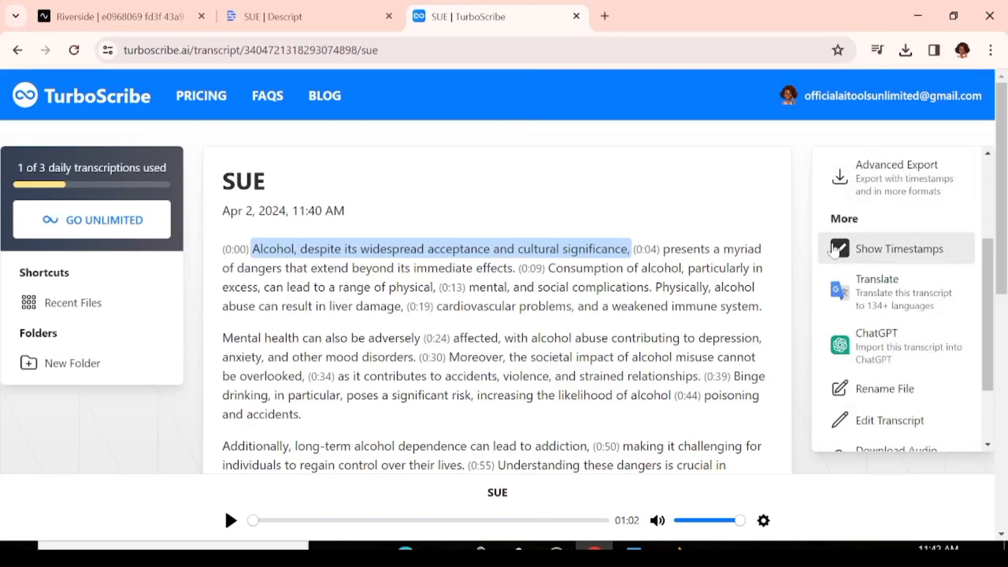
pyautogui.click(833, 249)
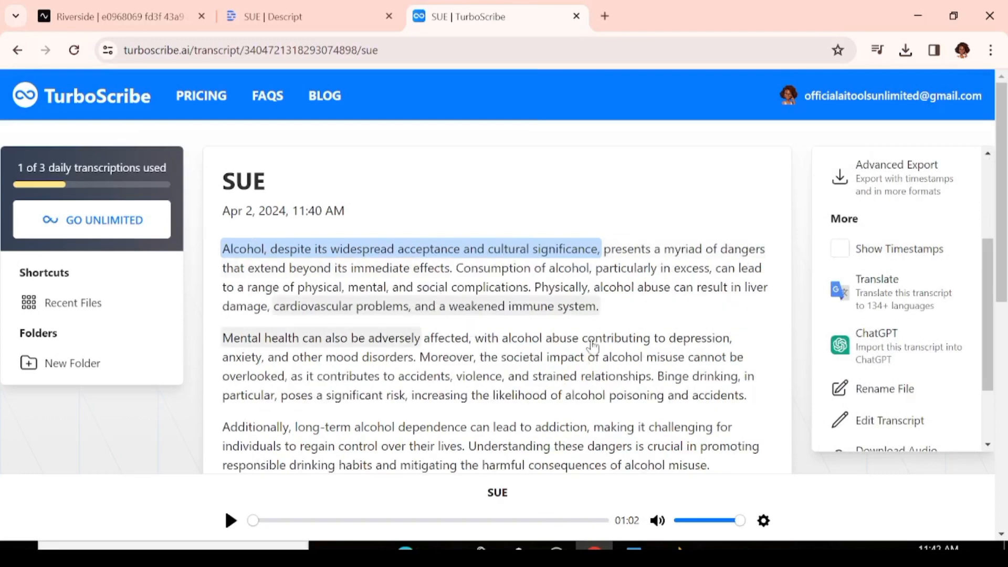
# - Put the transcript in editing mode, look at the text form of the 0:09 - 0:13 segment, and pause the audio
pyautogui.scroll(-3, 516, 292)
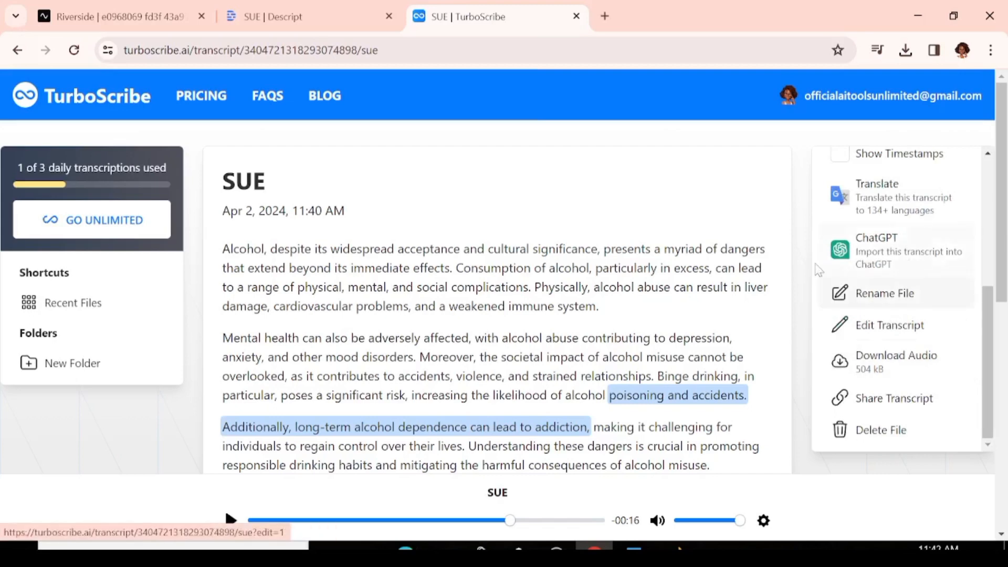
pyautogui.click(873, 329)
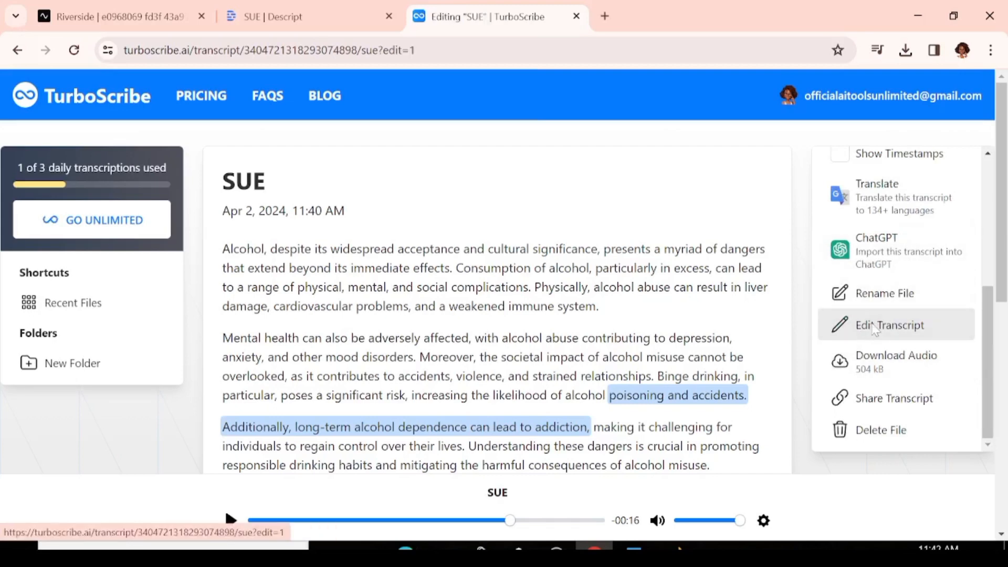
pyautogui.click(571, 311)
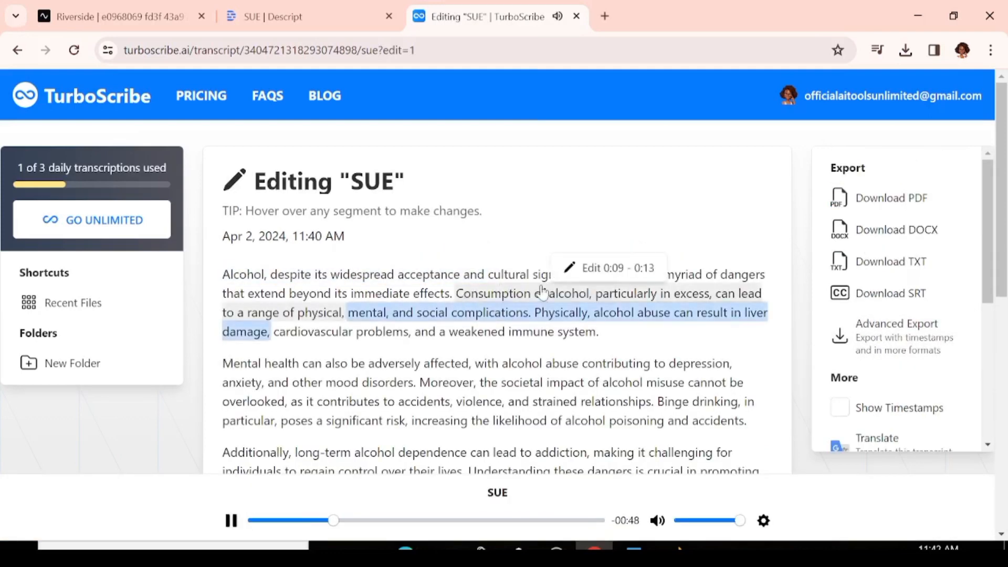
pyautogui.click(536, 293)
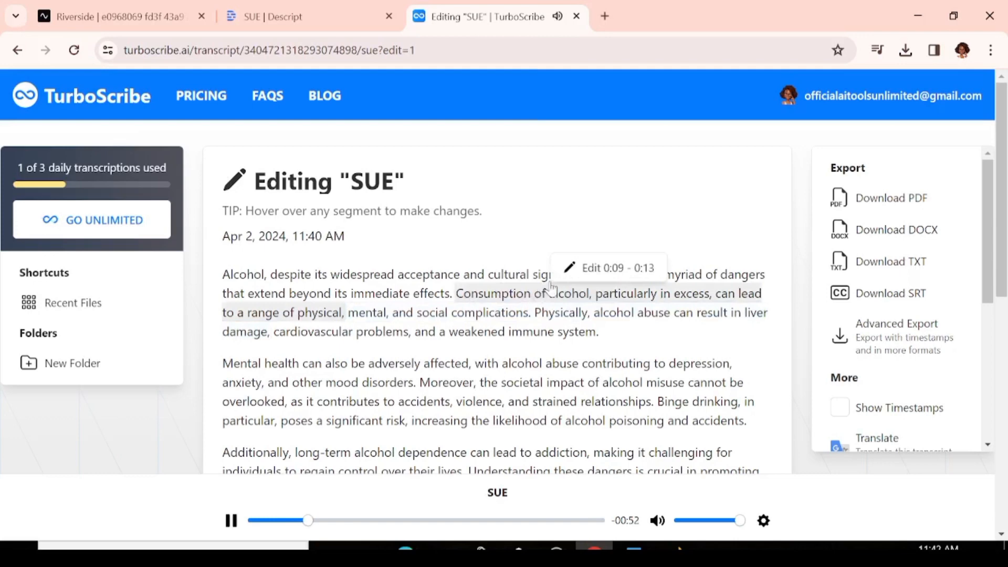
pyautogui.click(574, 271)
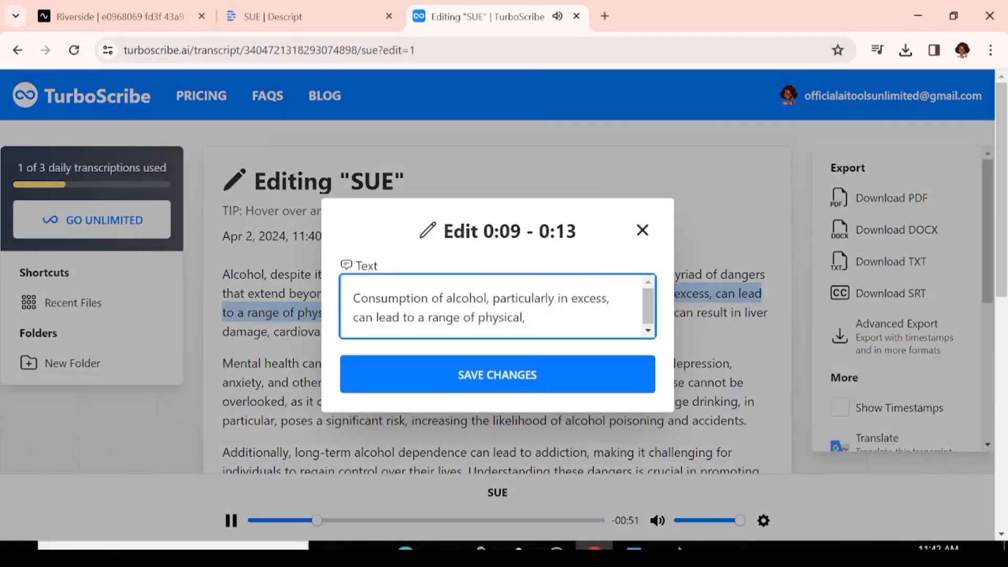
pyautogui.moveTo(526, 317); pyautogui.dragTo(353, 297)
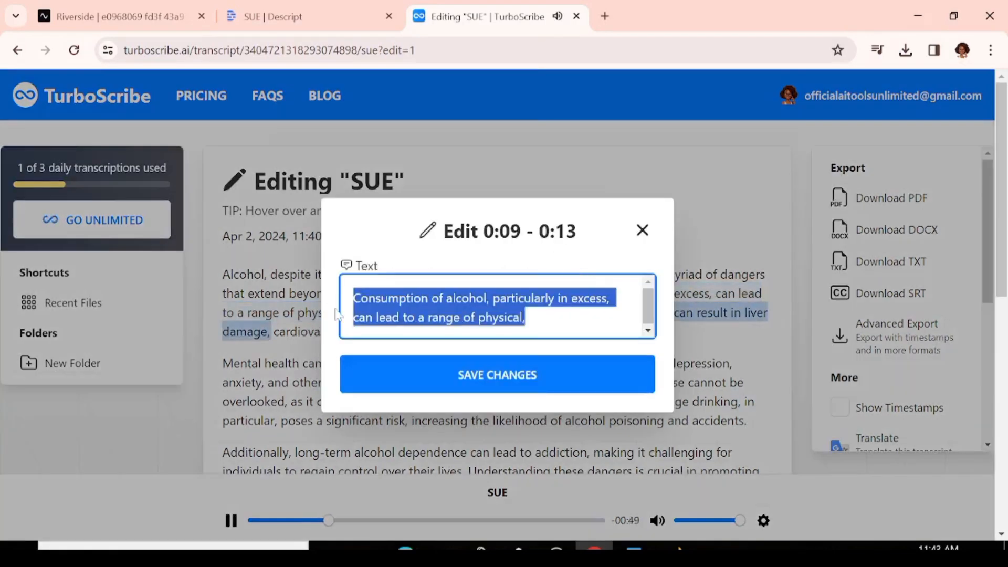
pyautogui.click(562, 321)
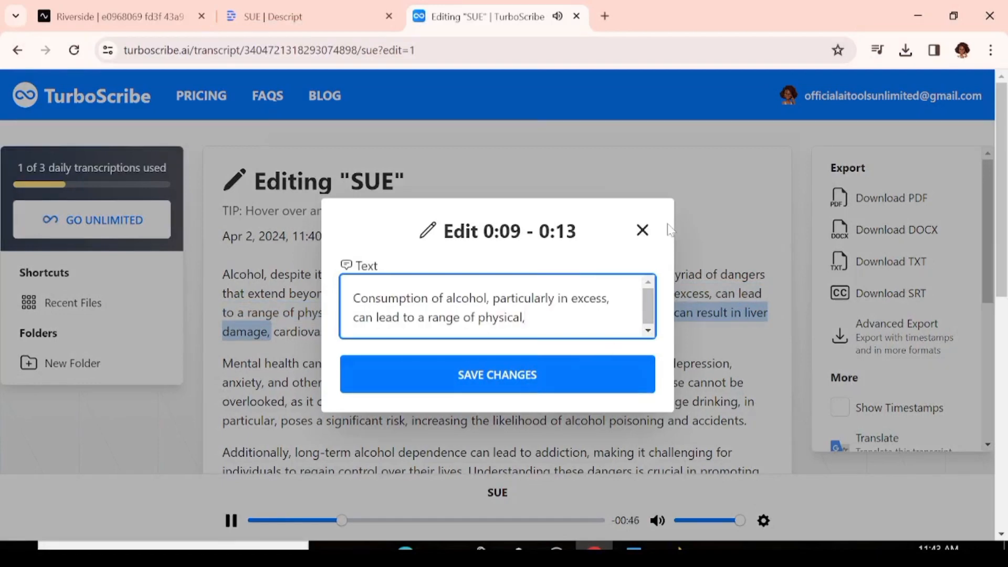
pyautogui.click(644, 232)
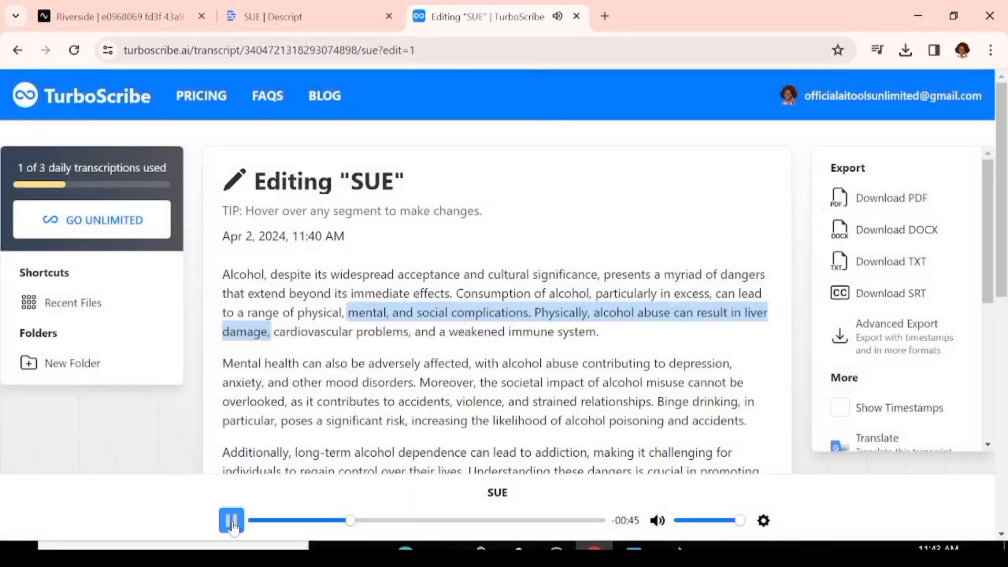
pyautogui.click(231, 521)
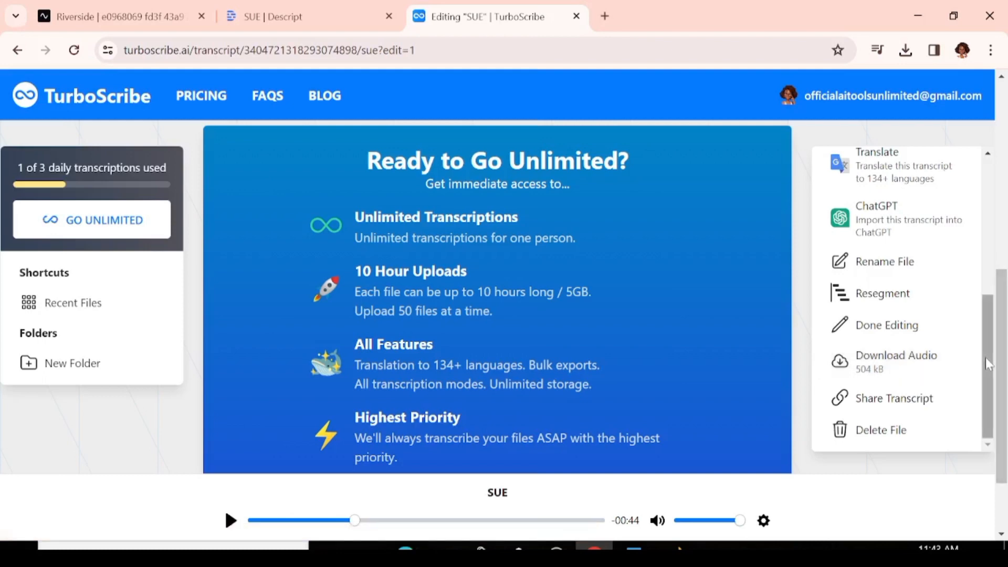
# - Download the SUE transcript as a PDF
pyautogui.scroll(10, 985, 362)
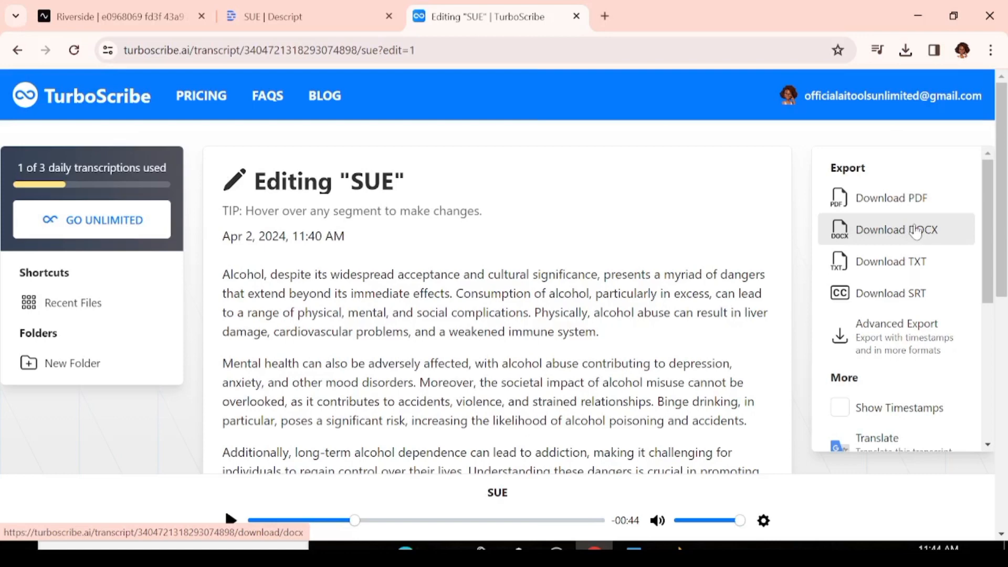
pyautogui.click(887, 202)
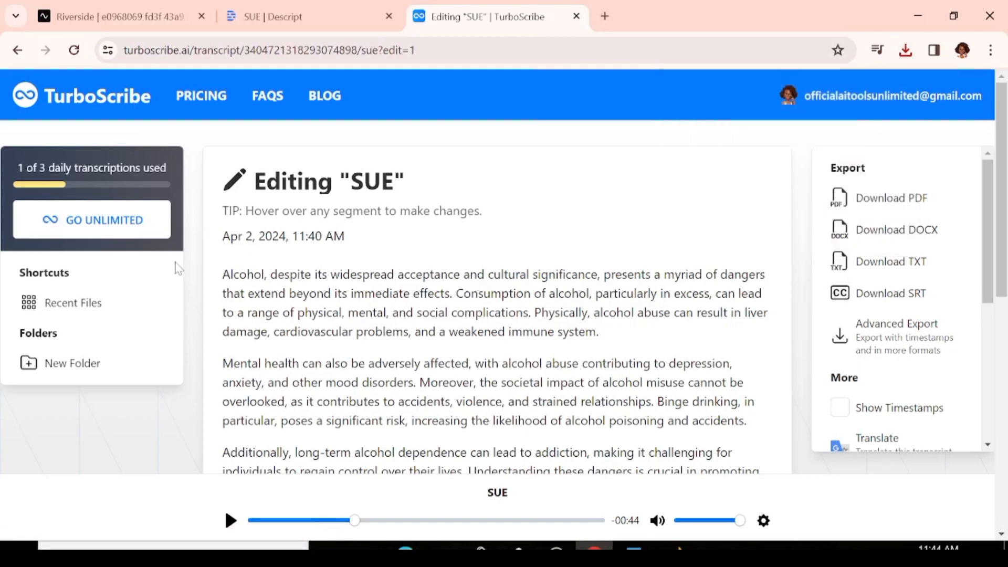
# - Create a new folder named mine for grouping related files
pyautogui.click(60, 365)
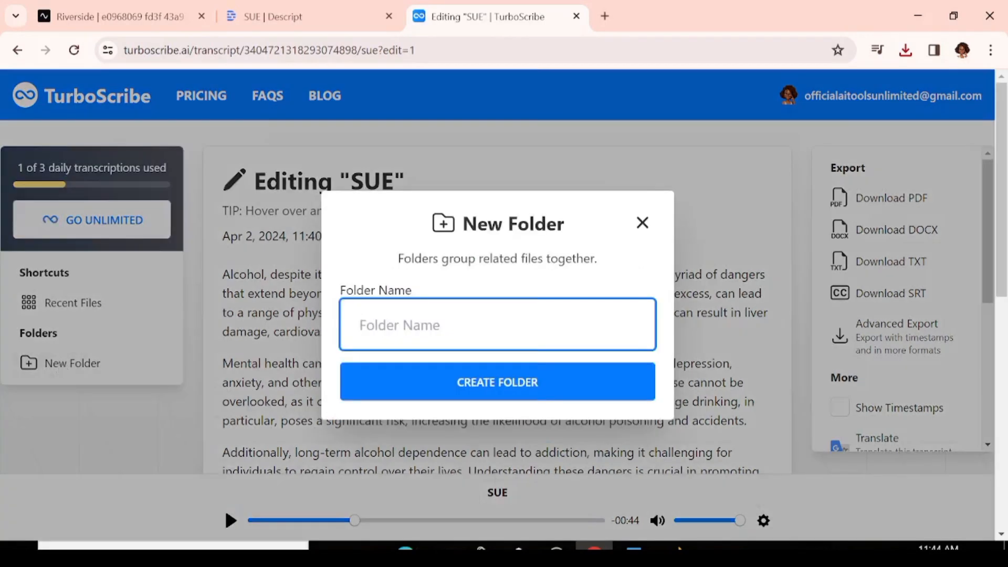
pyautogui.press('Return')
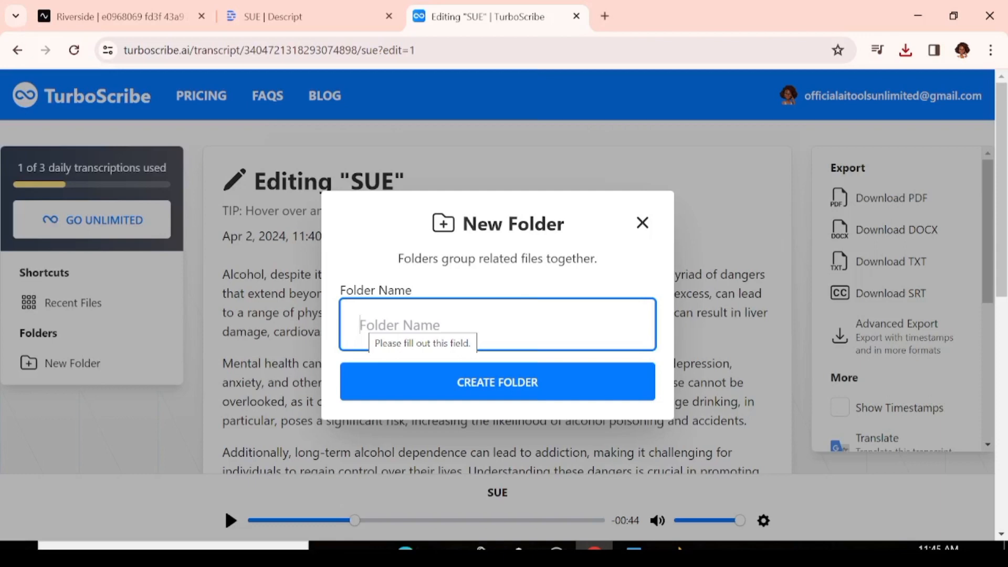
pyautogui.write('mine')
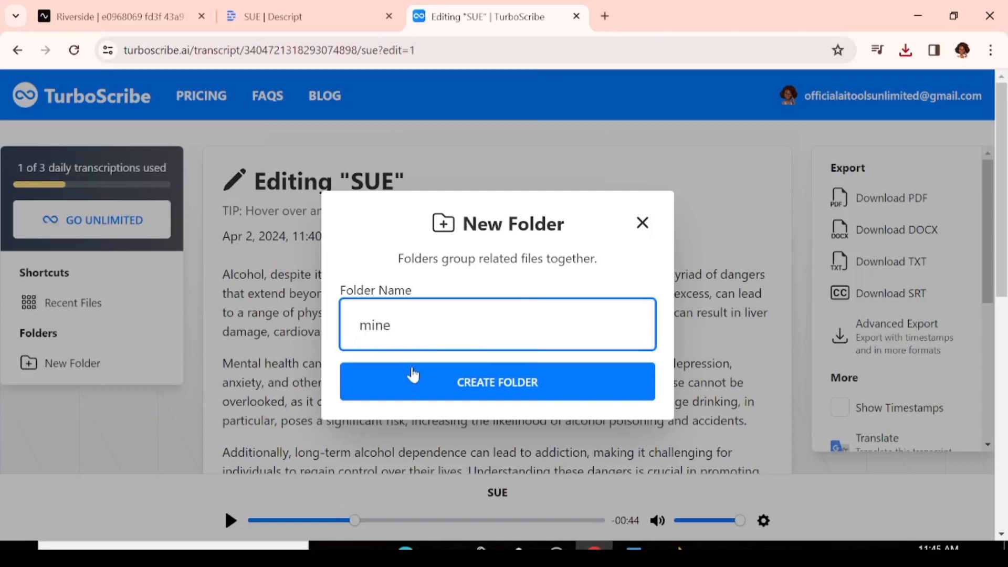
pyautogui.click(412, 395)
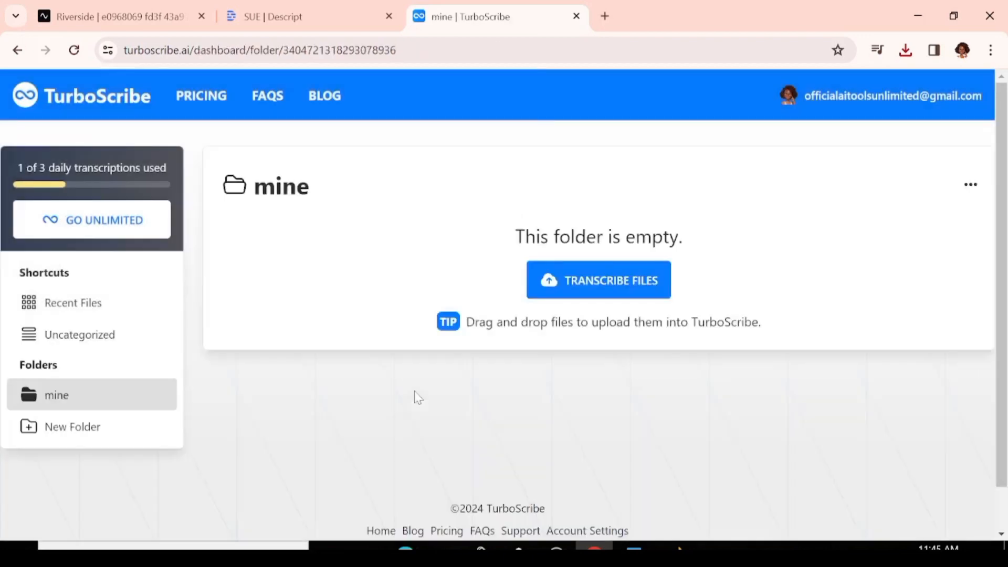
pyautogui.click(599, 288)
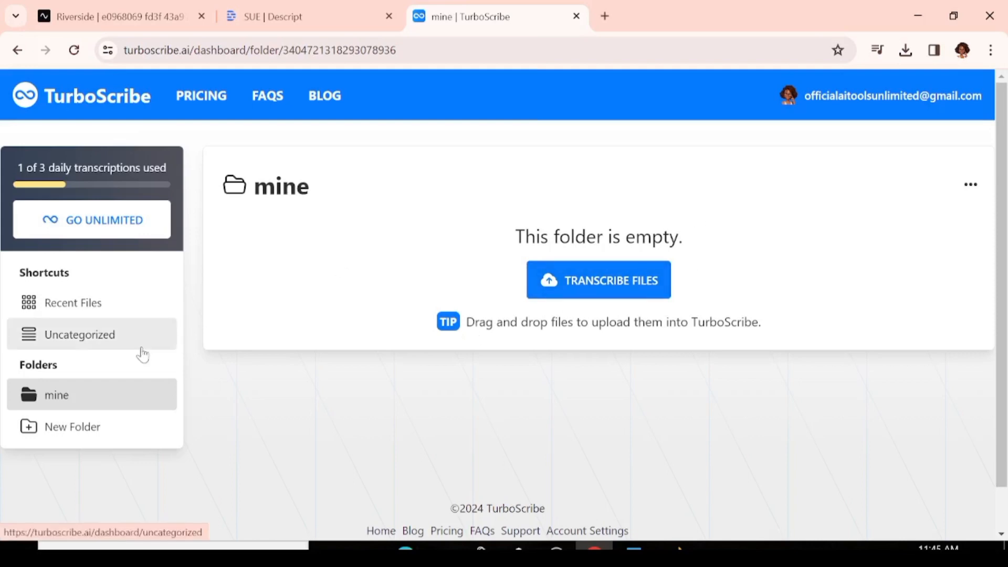
# - Move the SUE file from the recent files into the mine folder, check the folder, and return to the recent files
pyautogui.click(134, 314)
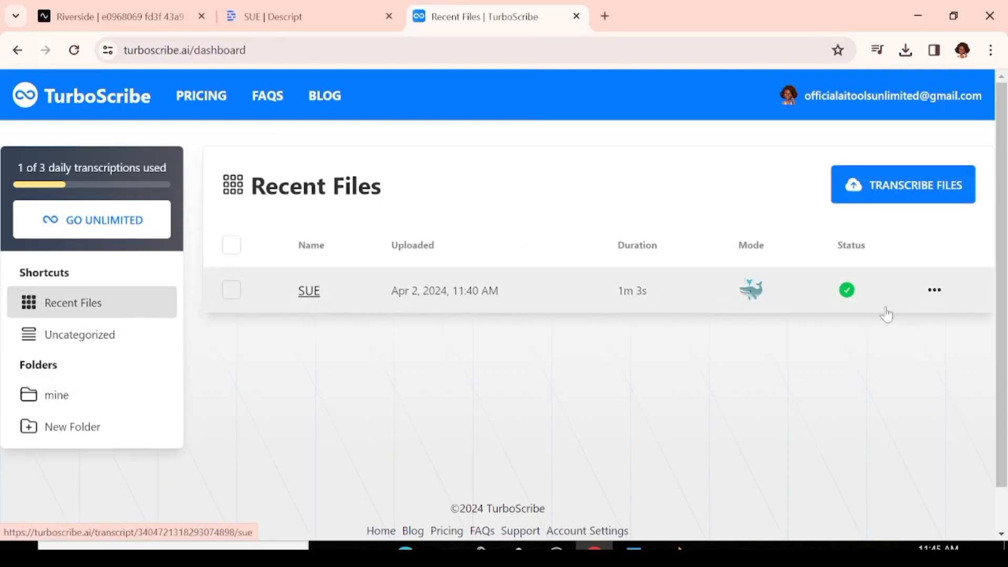
pyautogui.click(933, 292)
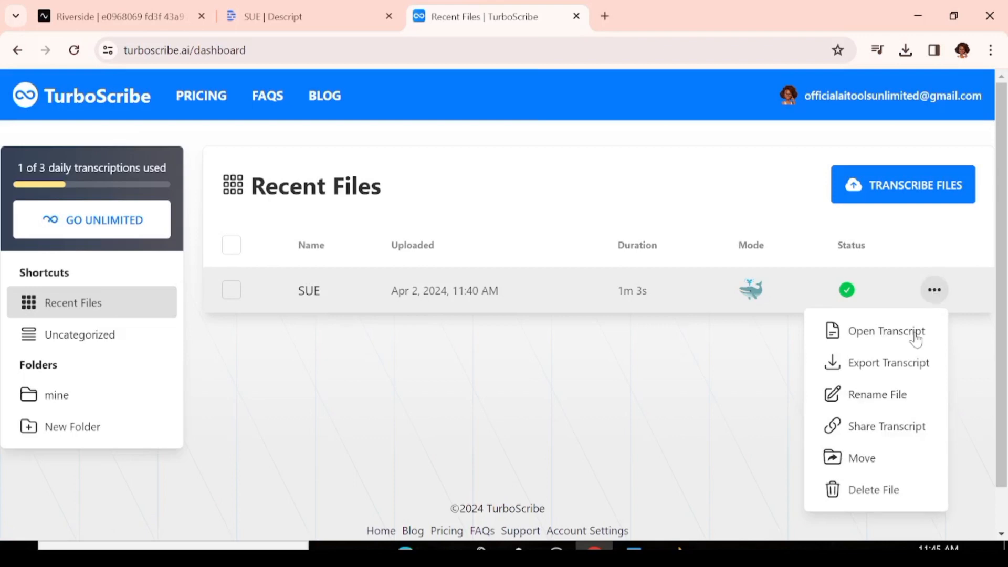
pyautogui.click(854, 458)
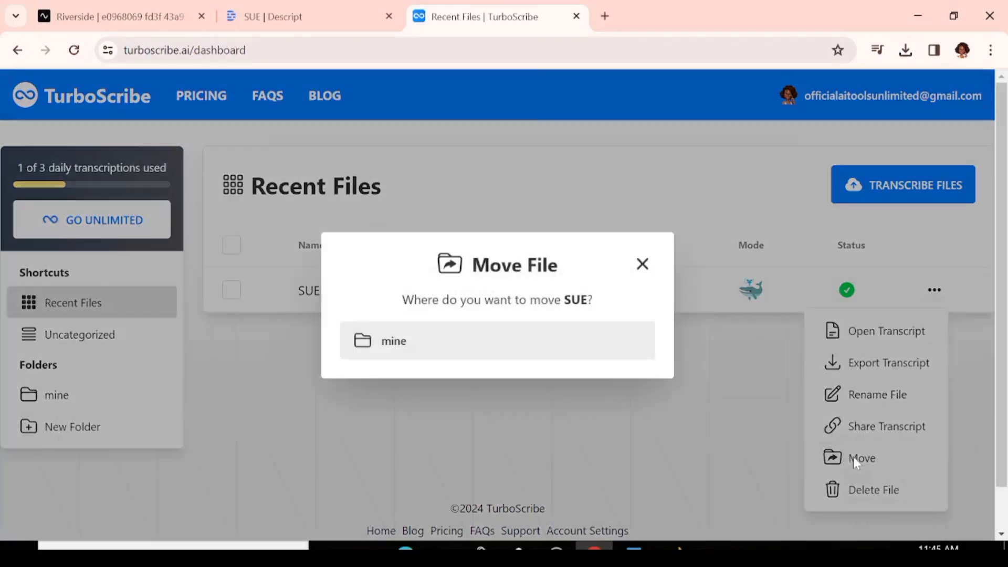
pyautogui.click(493, 344)
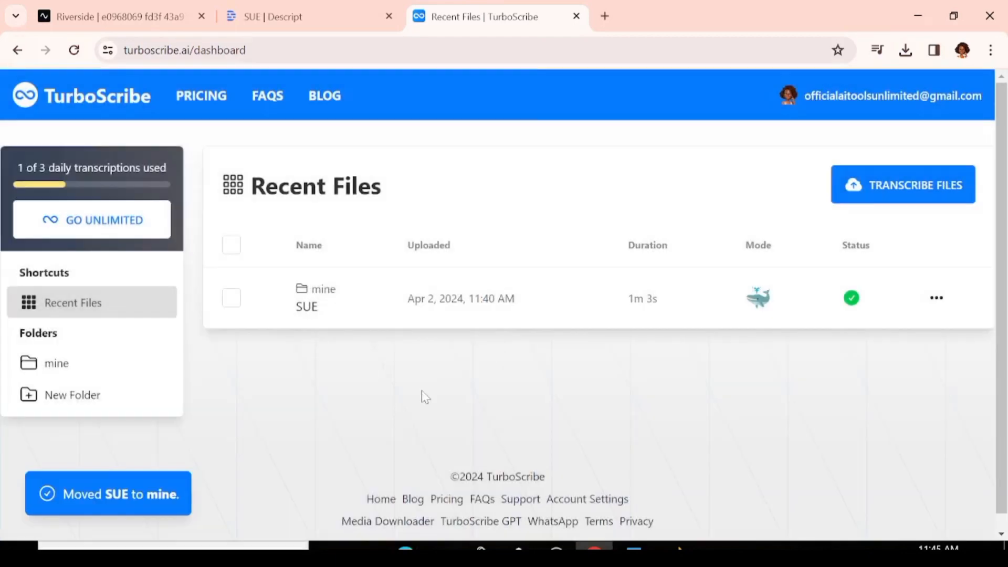
pyautogui.click(118, 361)
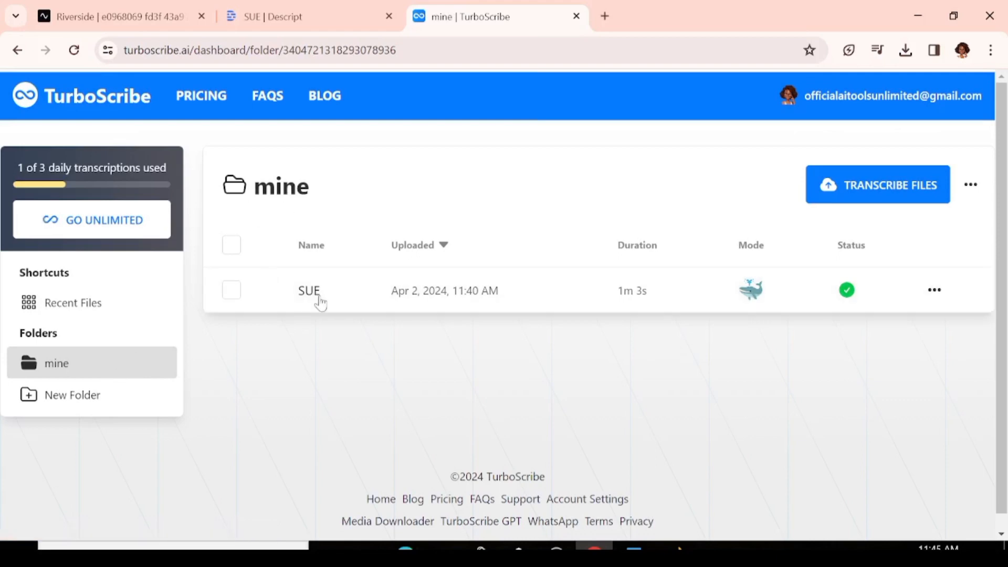
pyautogui.click(73, 302)
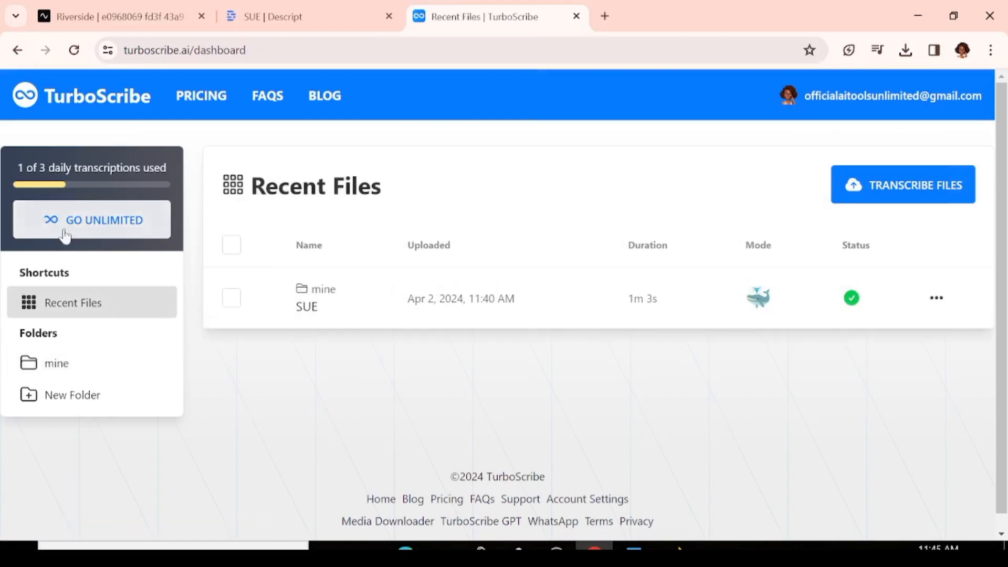